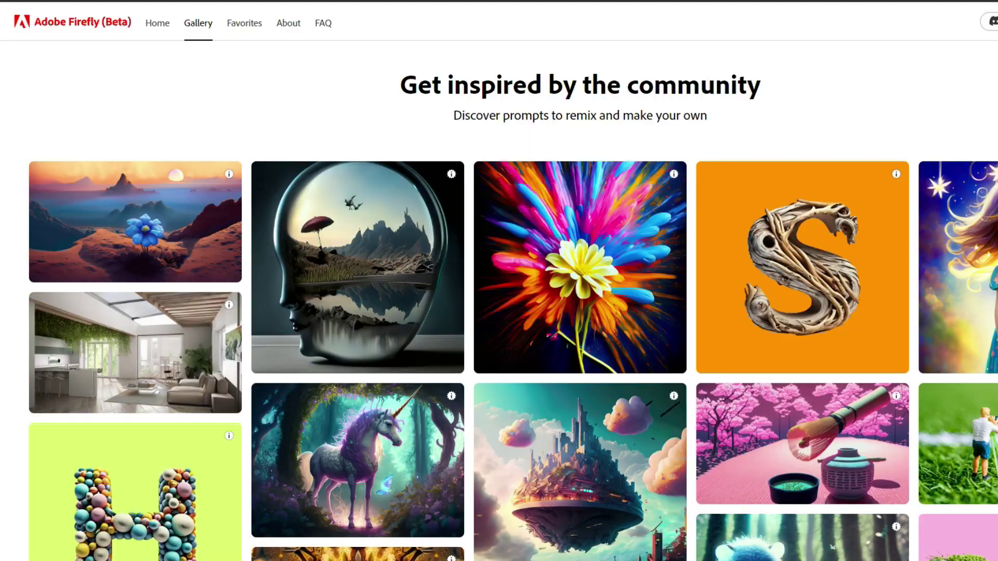
# Scroll through the Firefly community gallery, then highlight the firefly.adobe.com address.
pyautogui.scroll(-2, 513, 311)
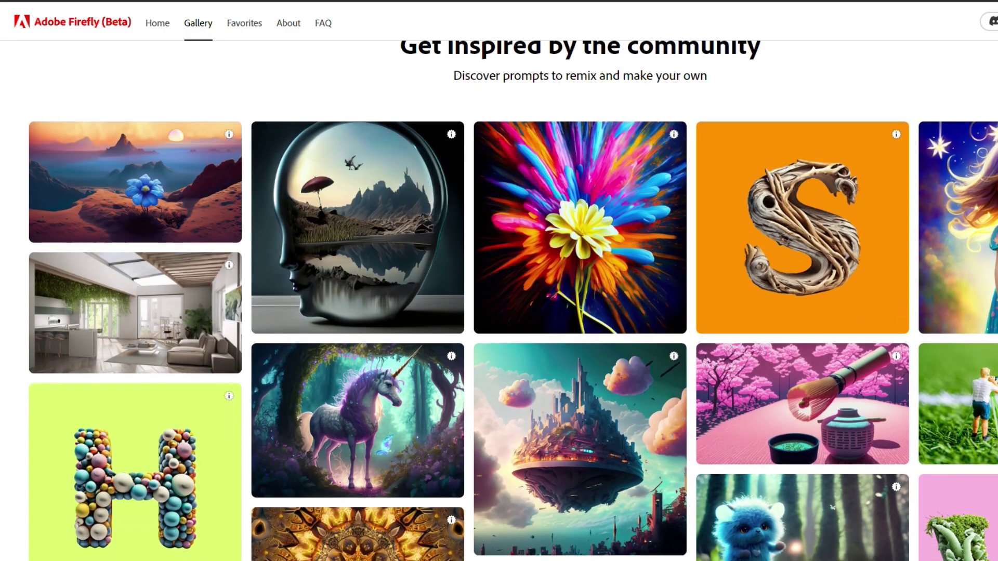
pyautogui.scroll(-2, 513, 310)
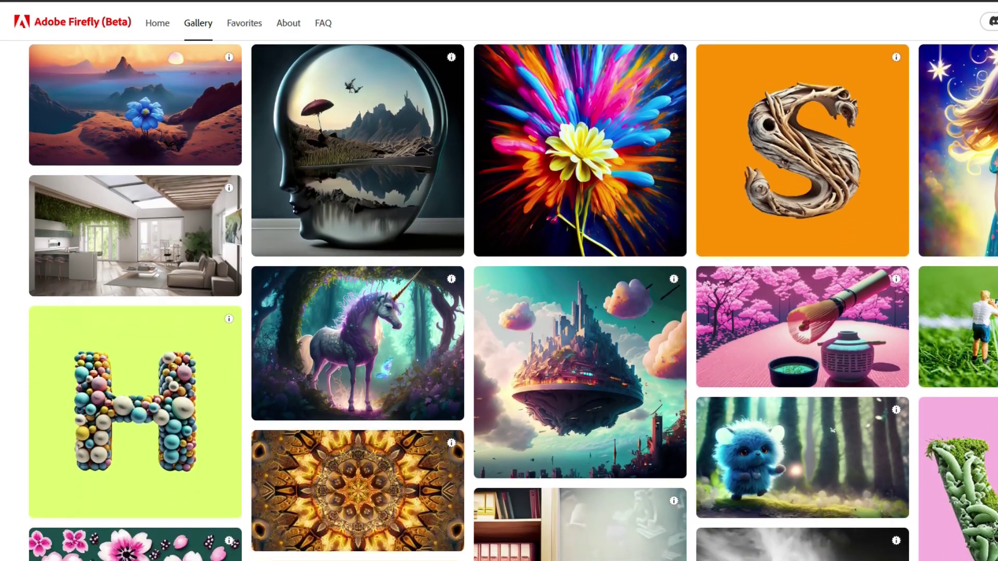
pyautogui.scroll(-2, 513, 311)
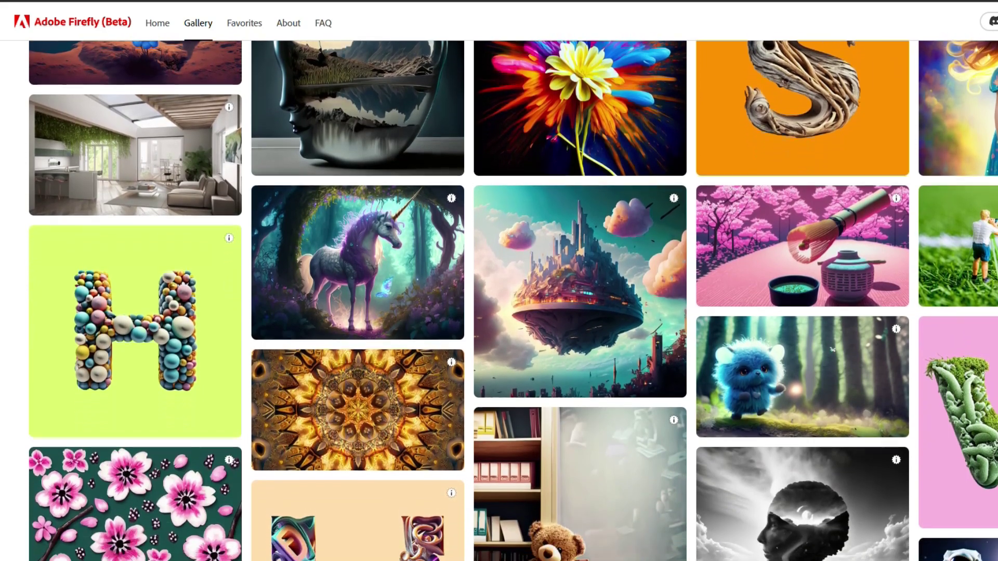
pyautogui.scroll(-2, 513, 311)
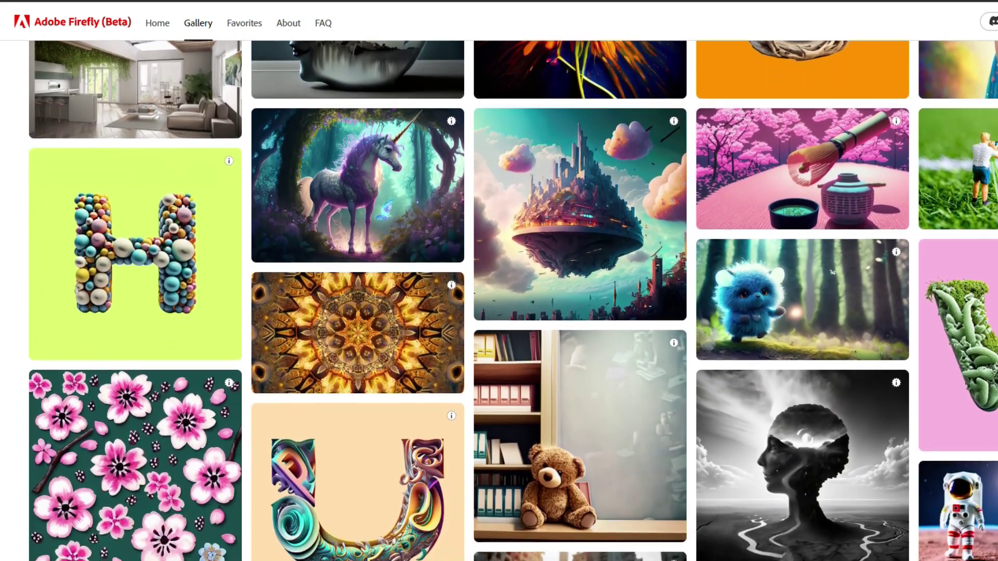
pyautogui.scroll(-3, 513, 310)
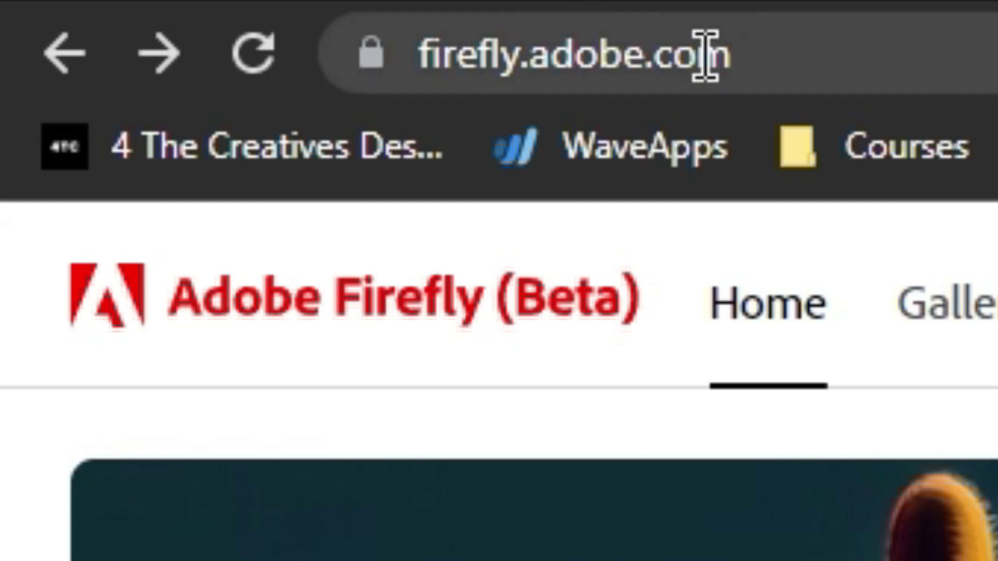
pyautogui.click(123, 29)
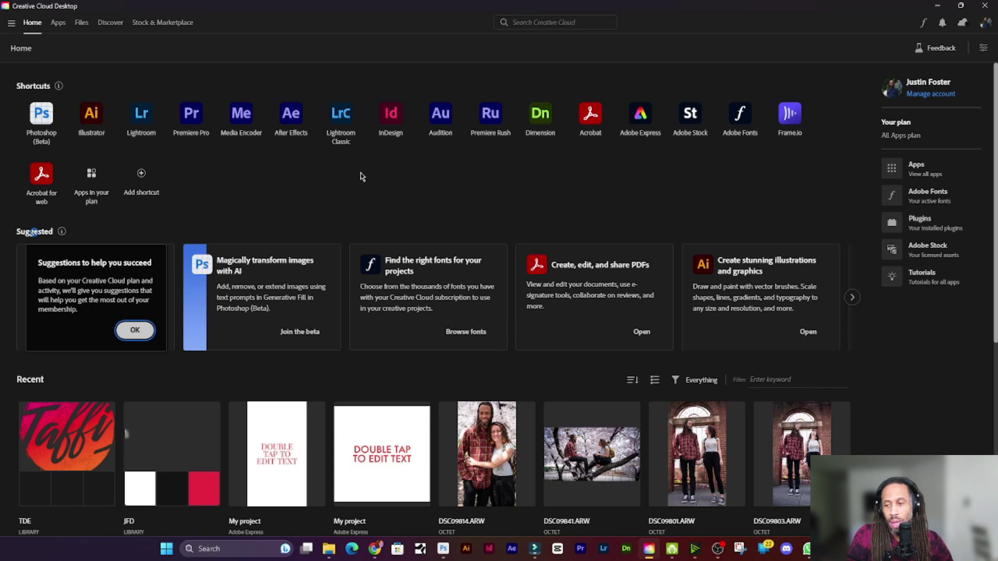
# Launch Photoshop (Beta) from the Beta apps list in Creative Cloud Desktop.
pyautogui.click(58, 23)
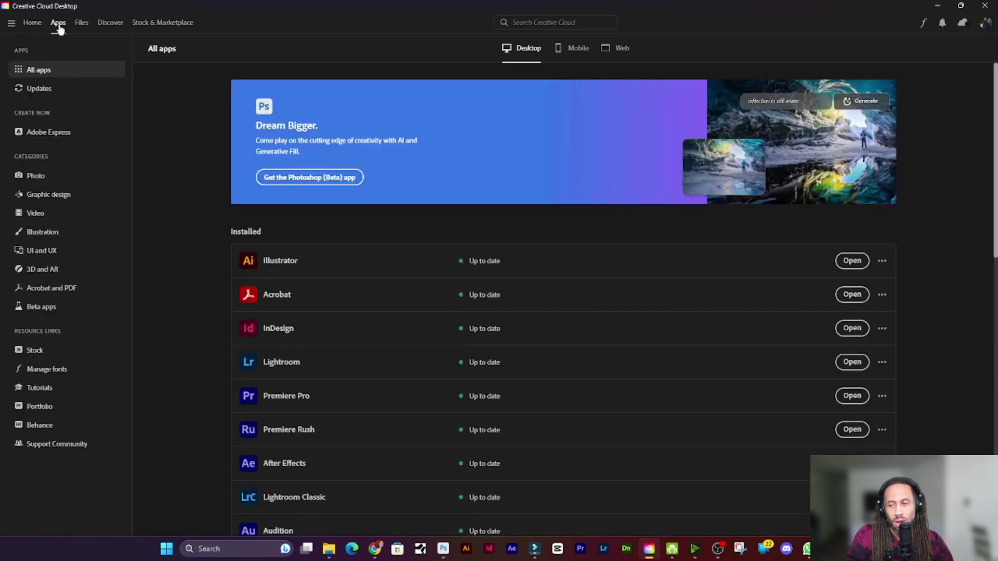
pyautogui.click(46, 308)
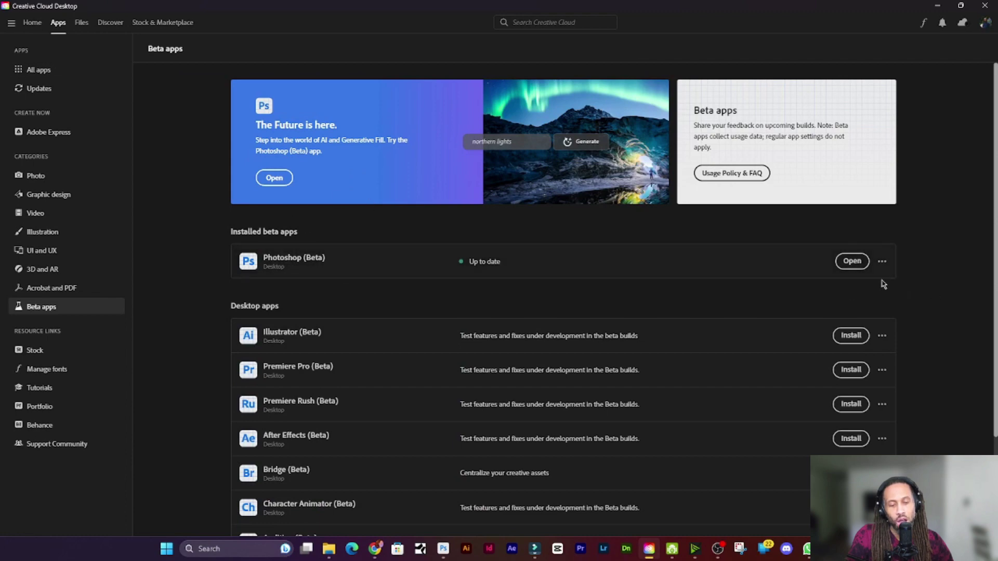
pyautogui.click(848, 262)
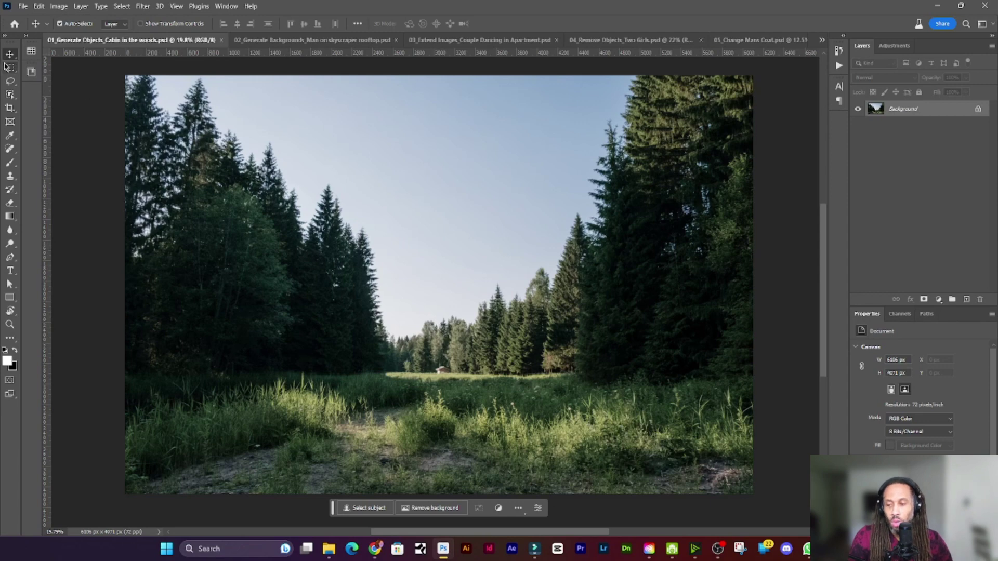
# Draw a rectangular selection over the clearing's trees and meadow, and hide the Contextual Task Bar.
pyautogui.click(11, 69)
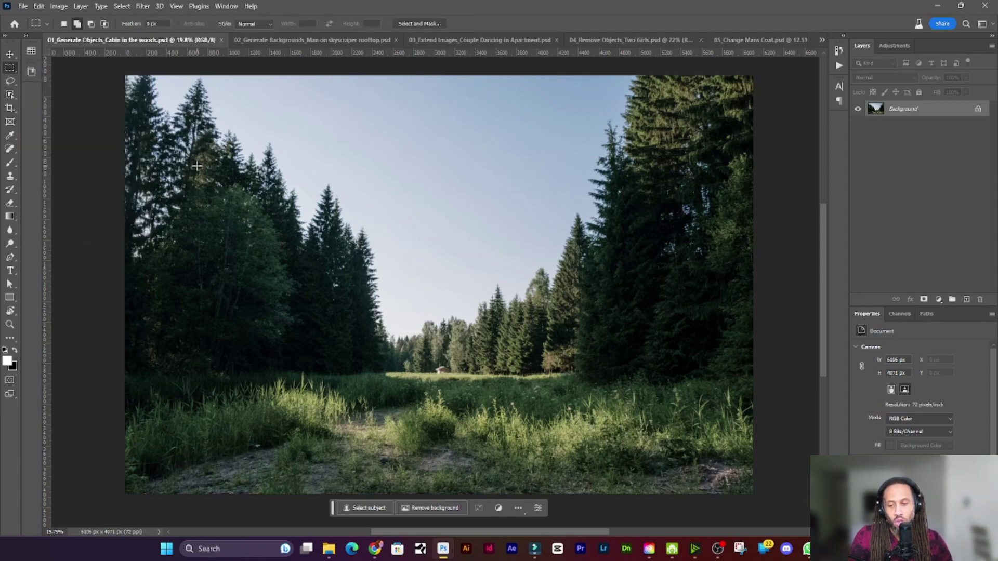
pyautogui.moveTo(205, 177); pyautogui.dragTo(676, 430)
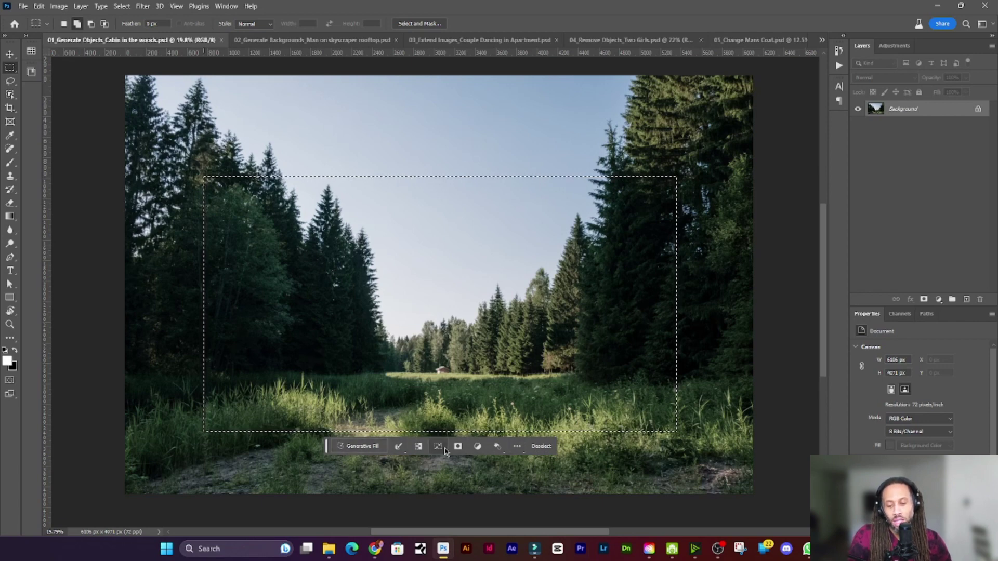
pyautogui.click(517, 446)
pyautogui.click(531, 460)
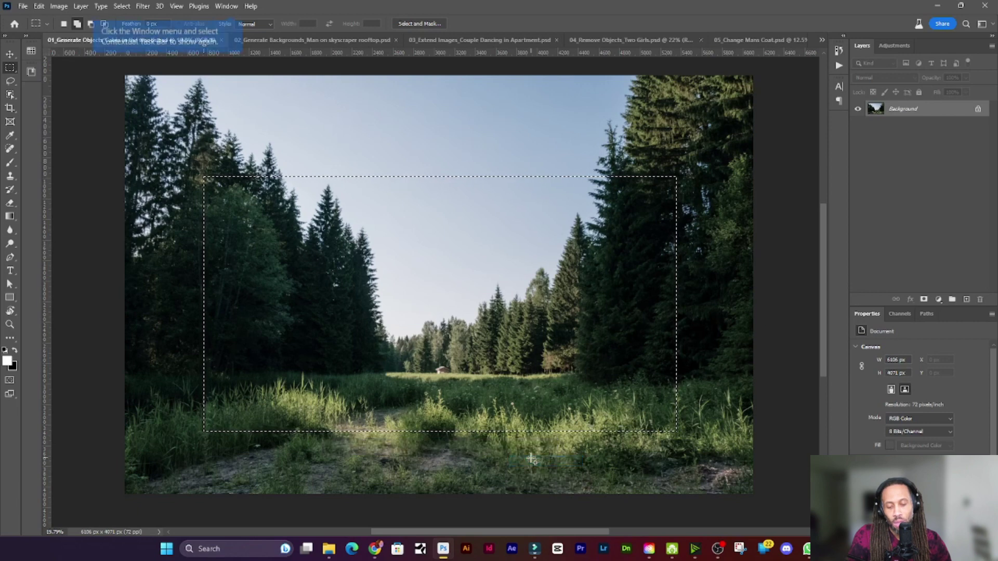
# Restore the Contextual Task Bar by searching 'context' in the Help Discover panel.
pyautogui.click(252, 7)
pyautogui.click(274, 19)
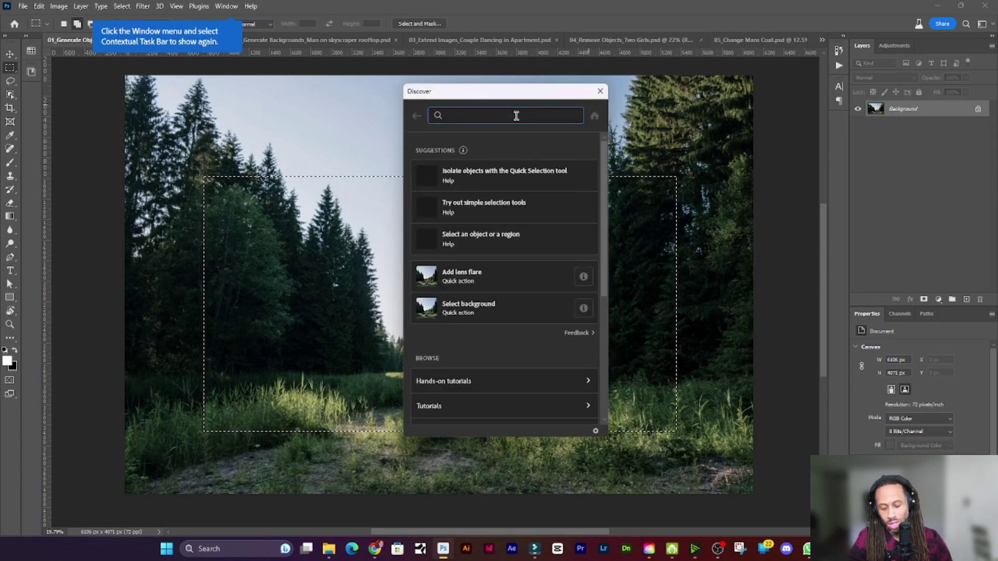
pyautogui.write('conext')
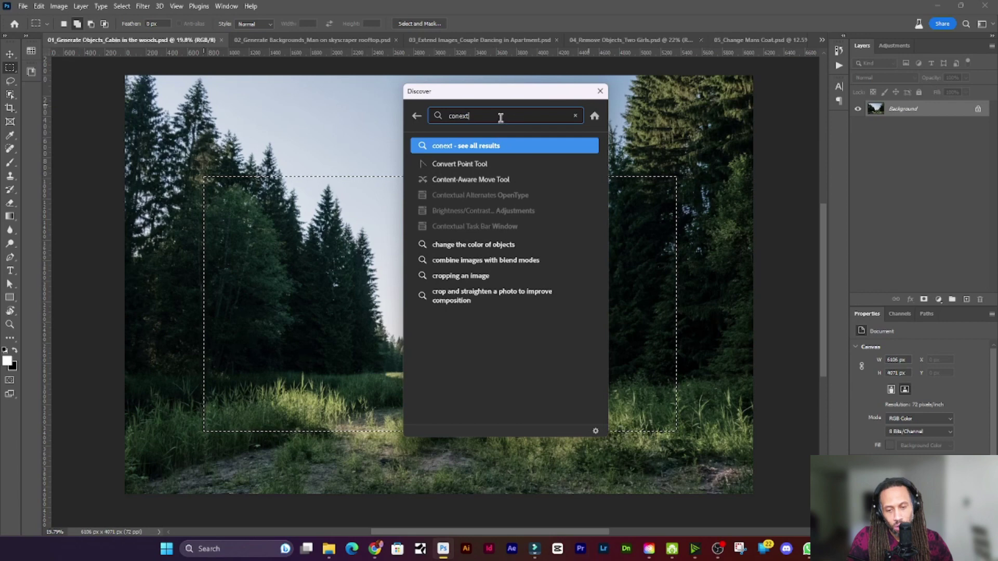
pyautogui.write('contex')
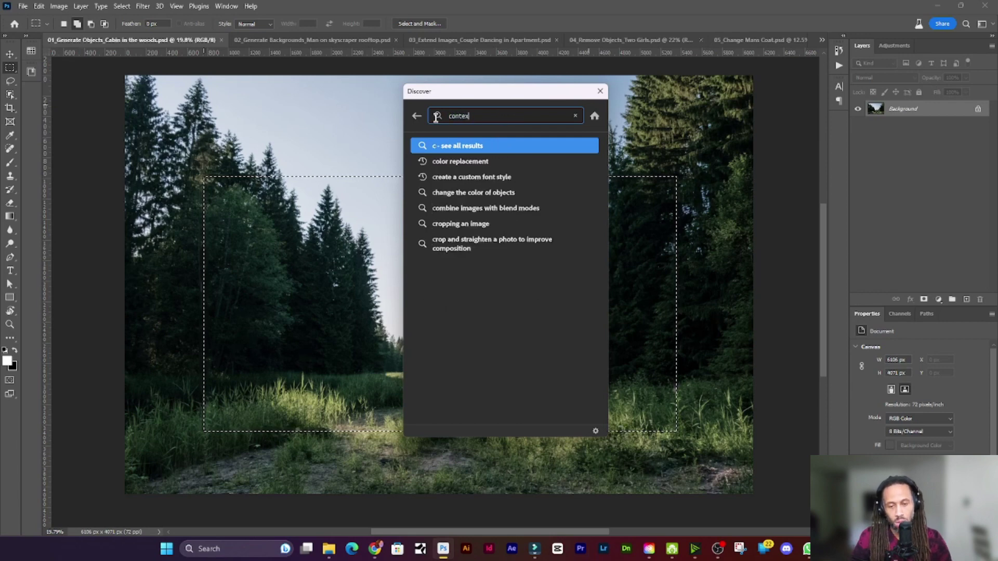
pyautogui.write('t')
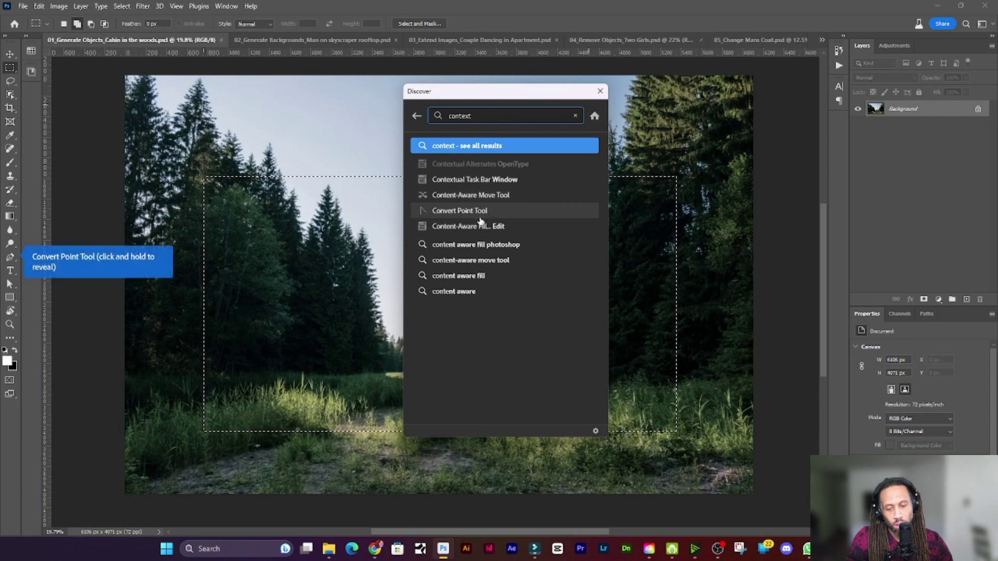
pyautogui.click(487, 181)
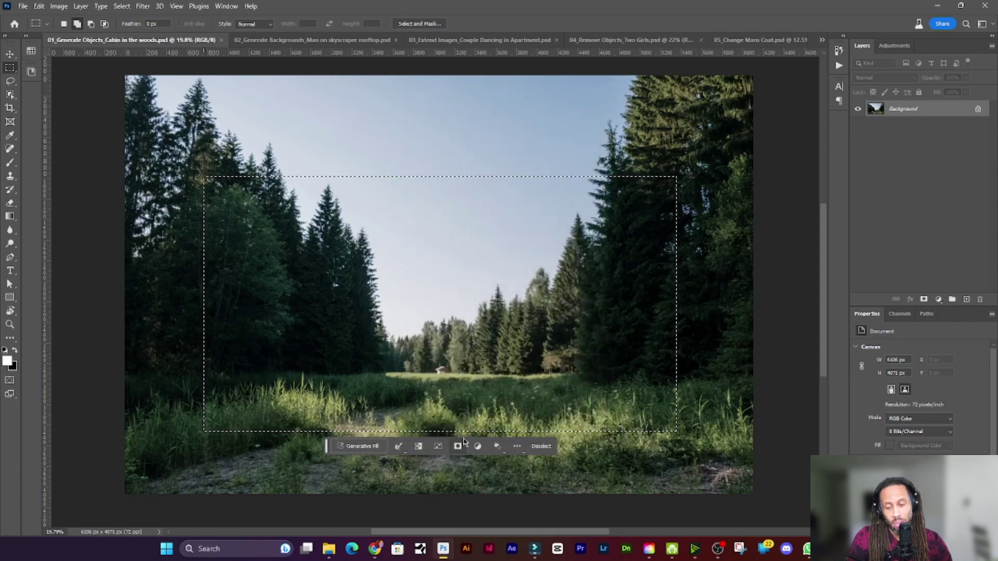
# Hide the Contextual Task Bar again and dismiss the selection's shortcut menu.
pyautogui.click(517, 446)
pyautogui.click(534, 462)
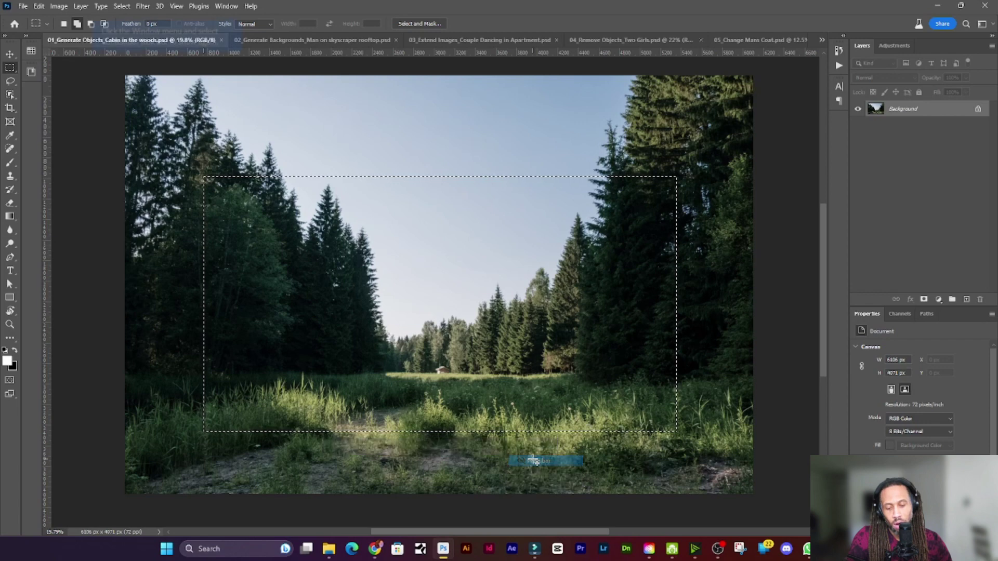
pyautogui.rightClick(448, 272)
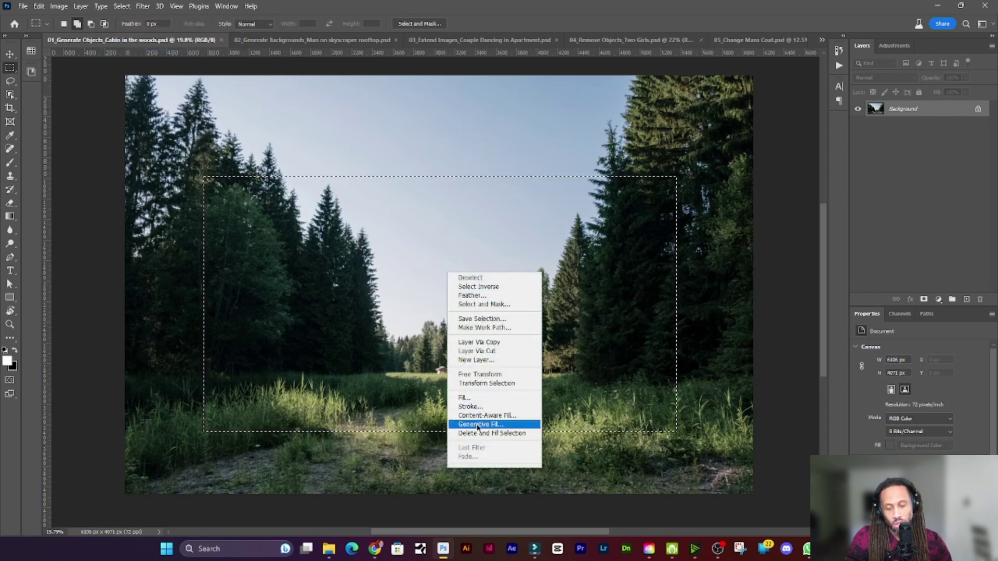
pyautogui.click(388, 141)
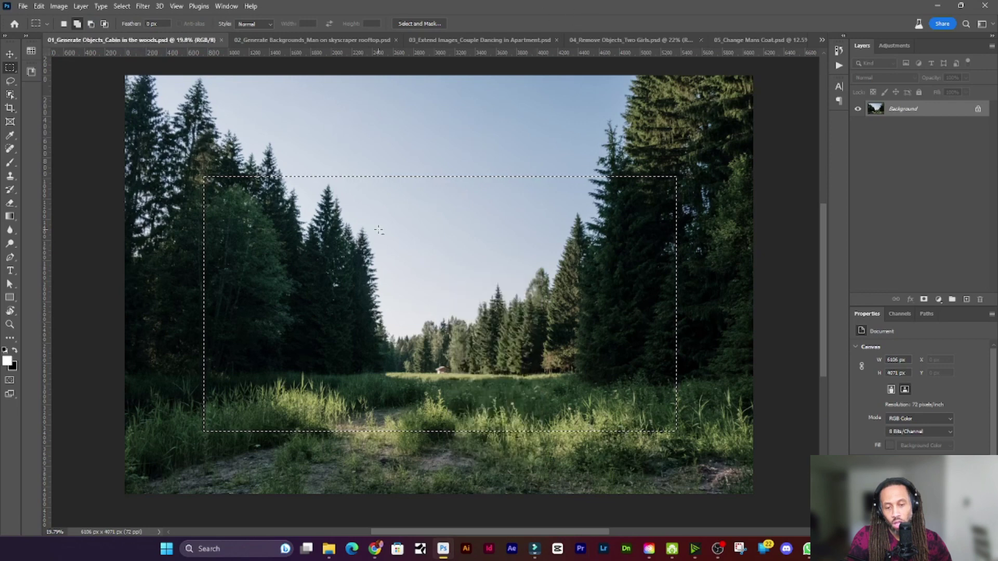
# Fill the selection using Generative Fill with the prompt 'cabin'.
pyautogui.click(40, 6)
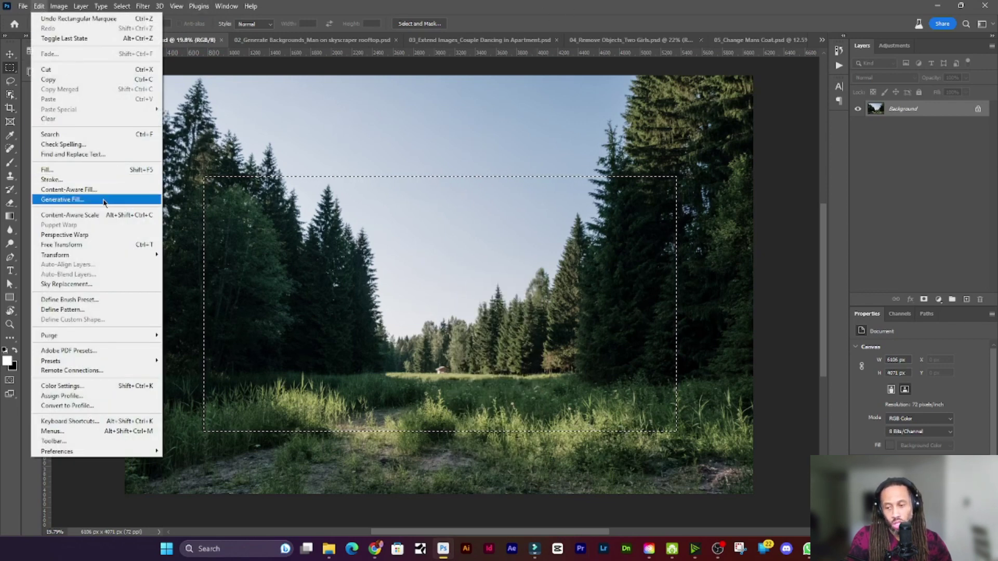
pyautogui.click(104, 200)
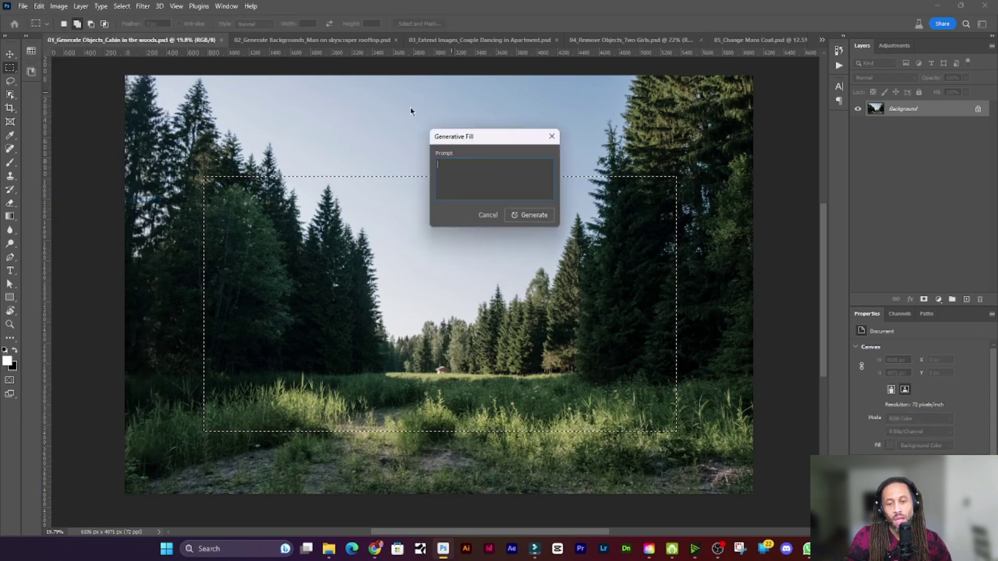
pyautogui.write('d')
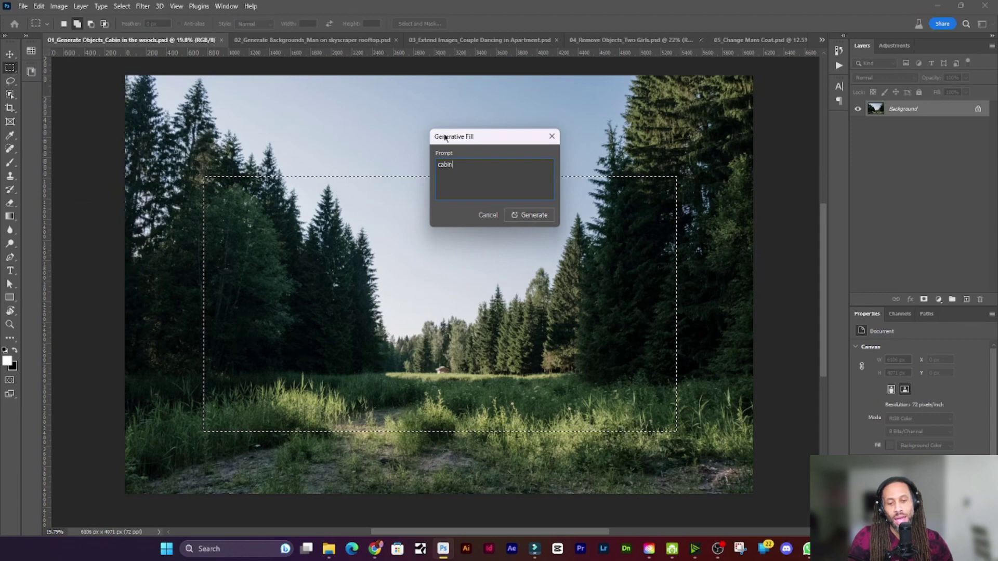
pyautogui.click(530, 215)
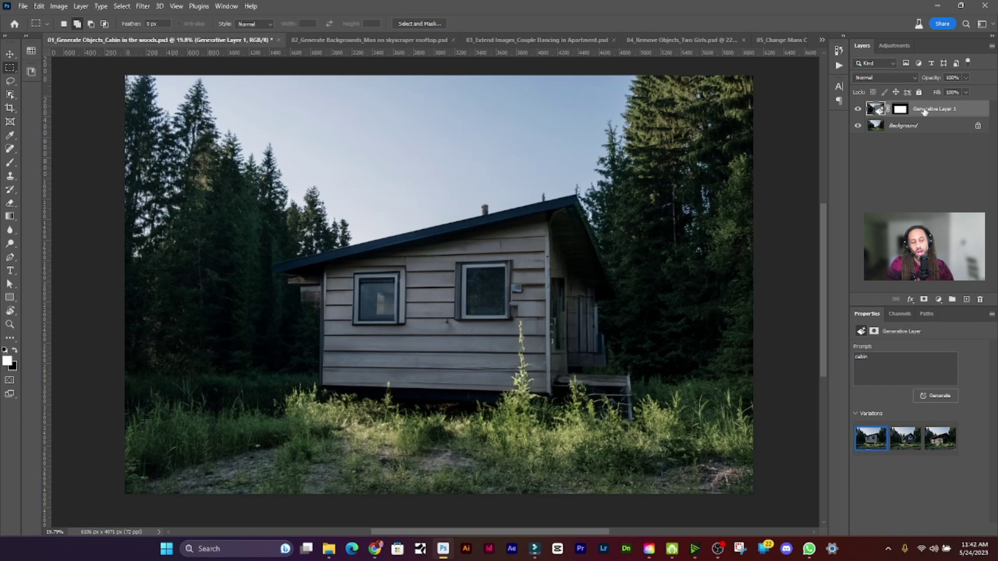
# Toggle Generative Layer 1's visibility twice to compare the clearing with and without the cabin.
pyautogui.click(857, 109)
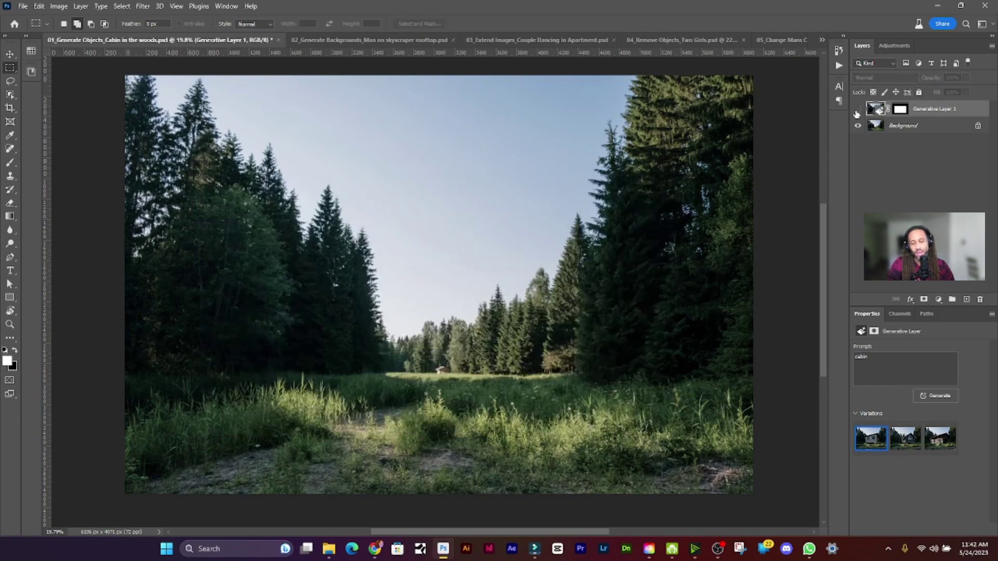
pyautogui.click(857, 112)
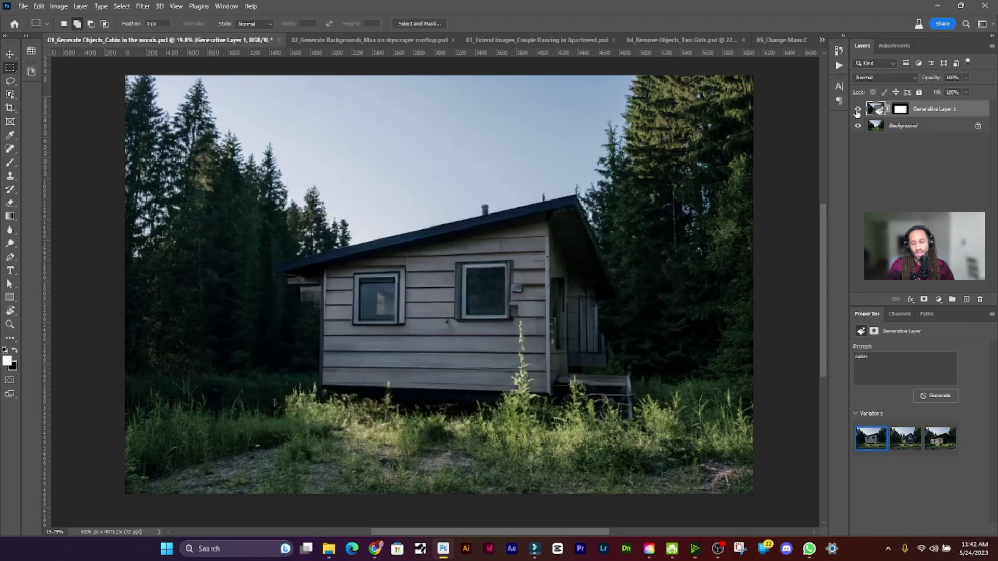
pyautogui.click(857, 110)
pyautogui.click(857, 110)
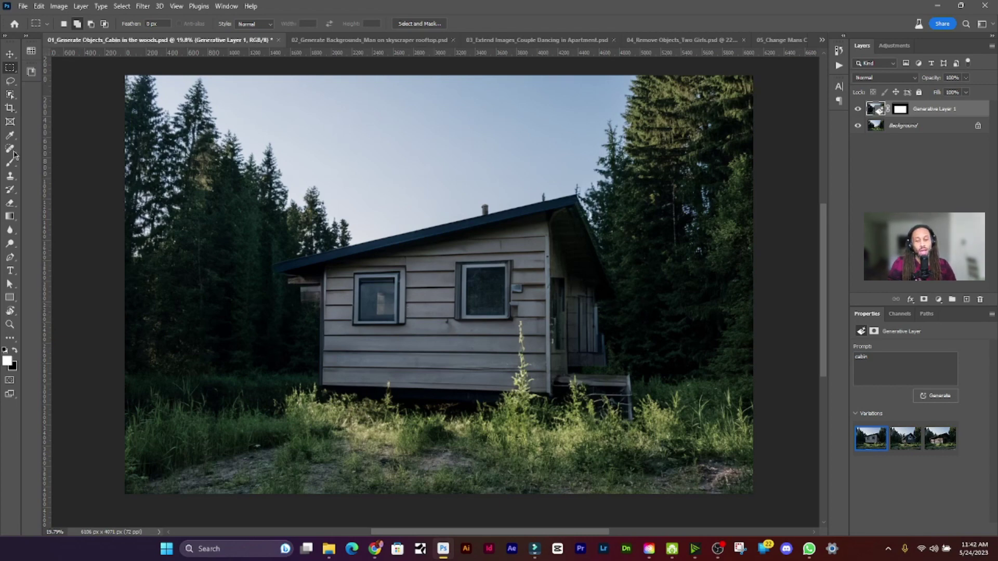
# Preview the second and the weathered log cabin variations.
pyautogui.click(10, 55)
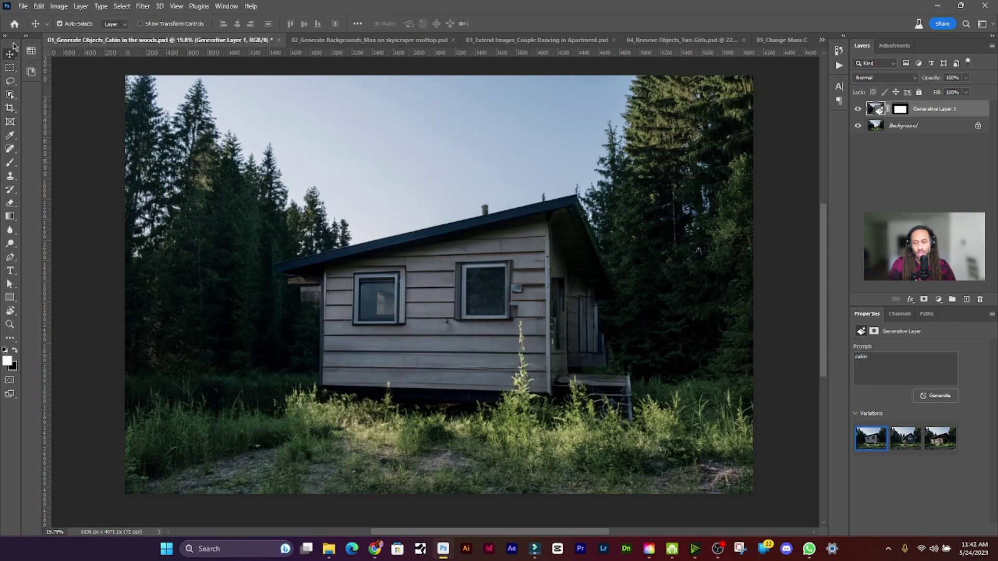
pyautogui.moveTo(870, 440)
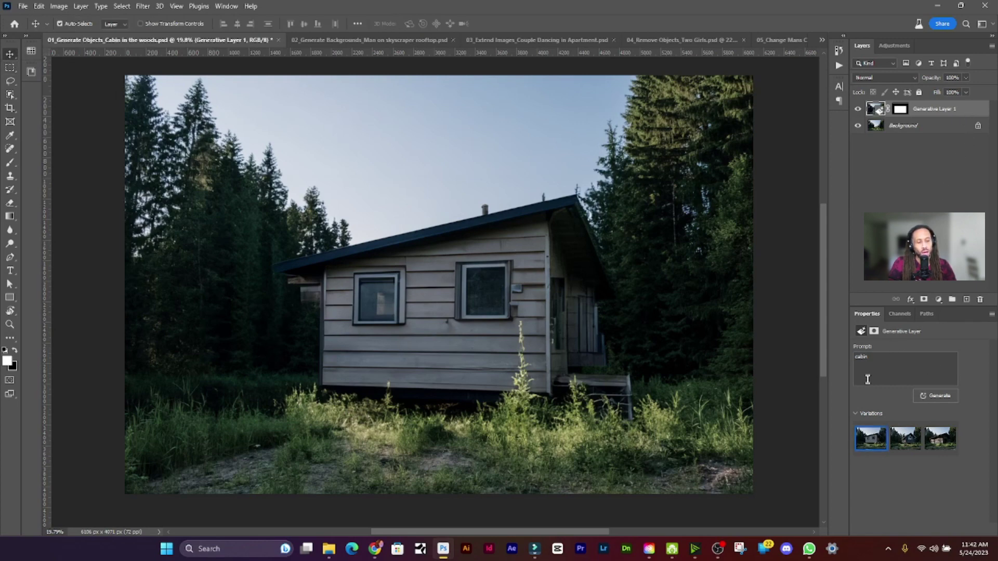
pyautogui.moveTo(905, 436)
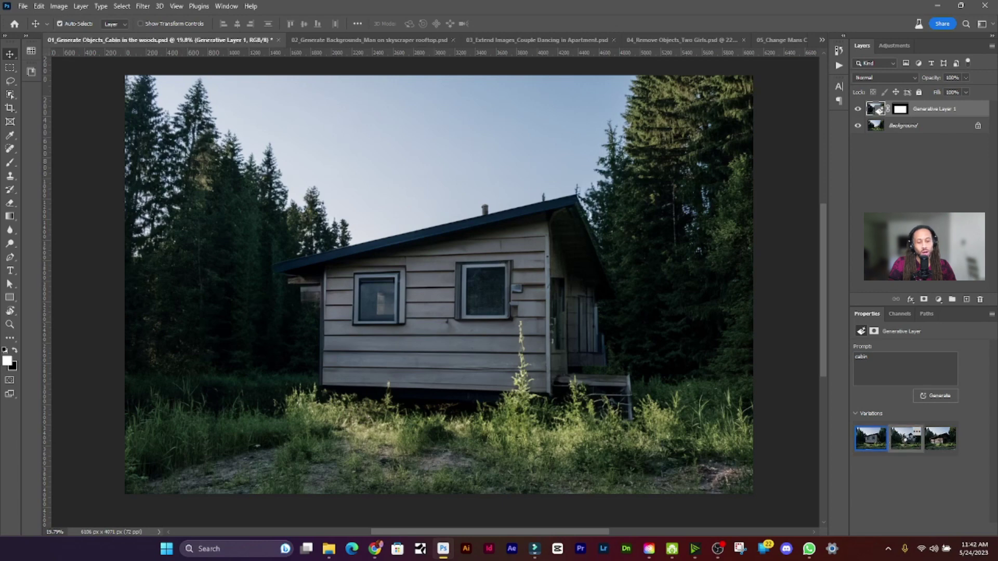
pyautogui.click(911, 443)
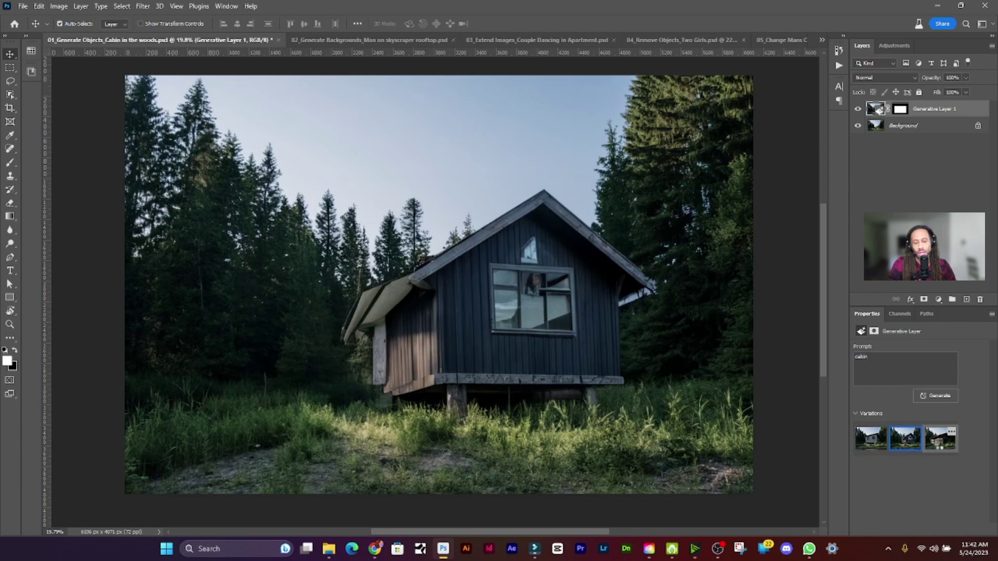
pyautogui.click(940, 446)
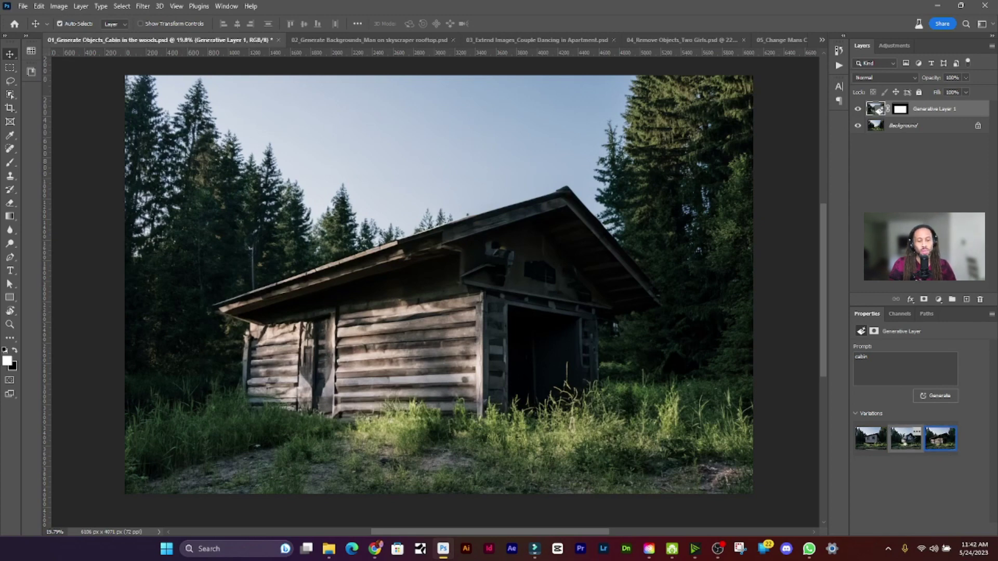
# Settle on the light-sided cabin variation and switch to the man-on-rock document.
pyautogui.click(904, 441)
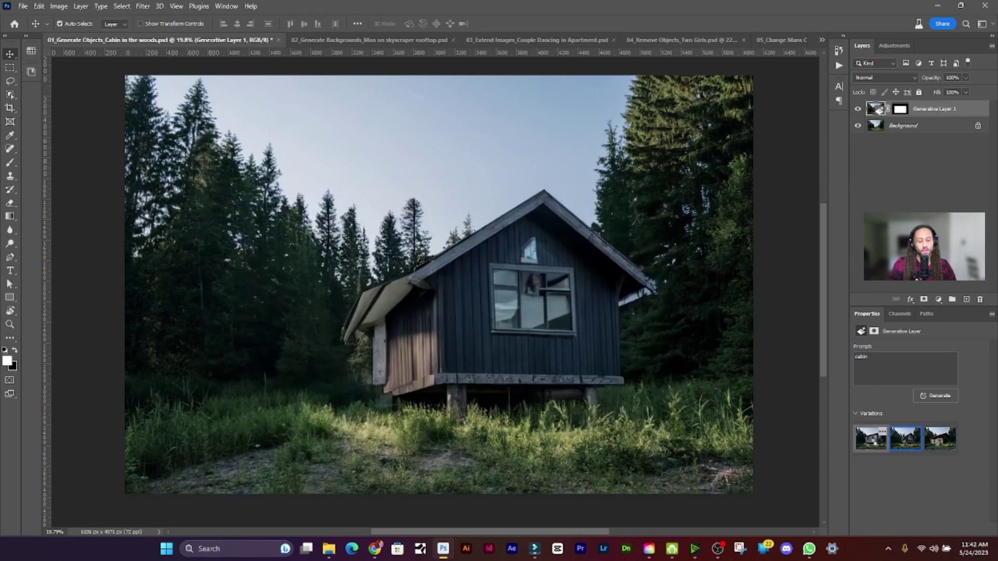
pyautogui.click(878, 442)
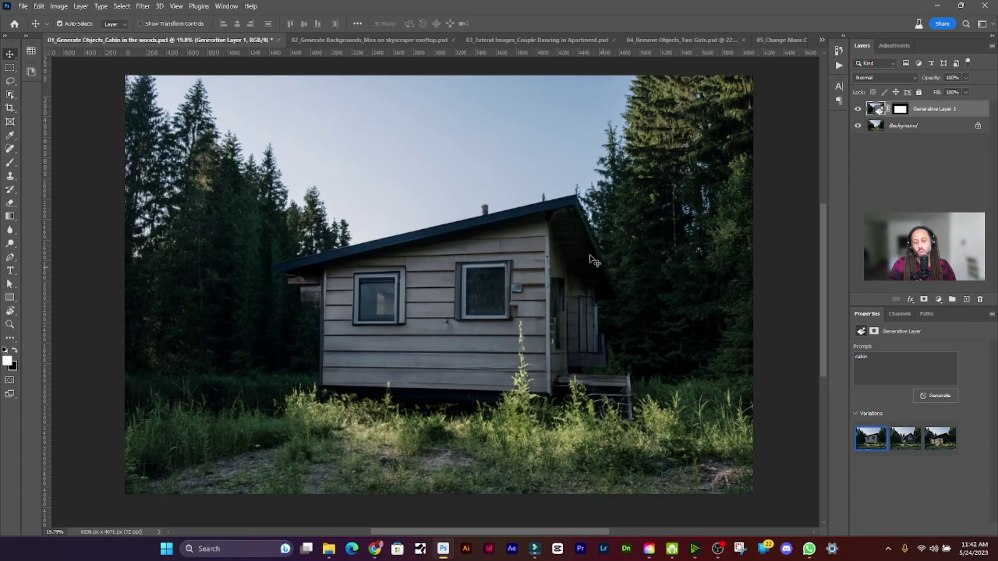
pyautogui.moveTo(867, 440)
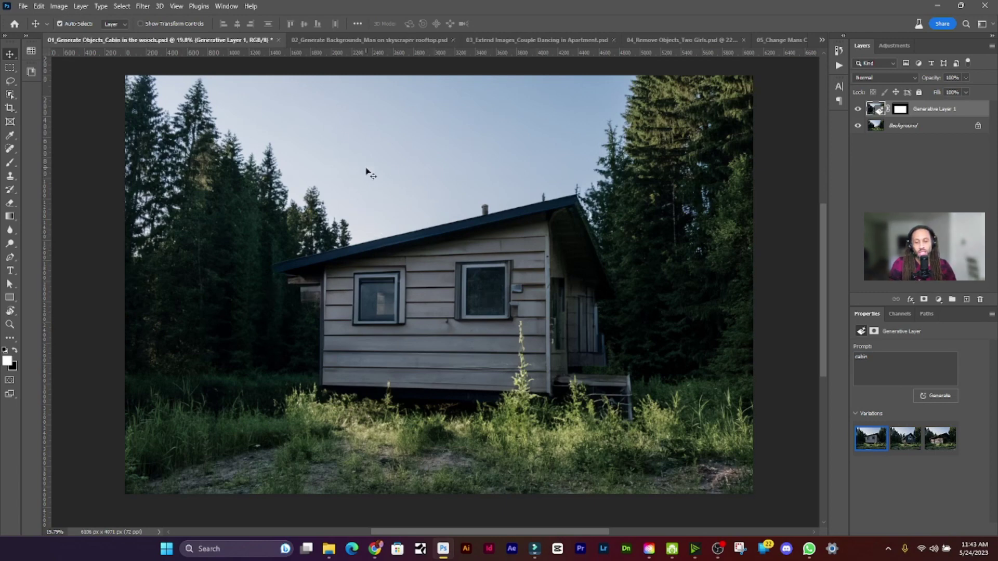
pyautogui.click(362, 41)
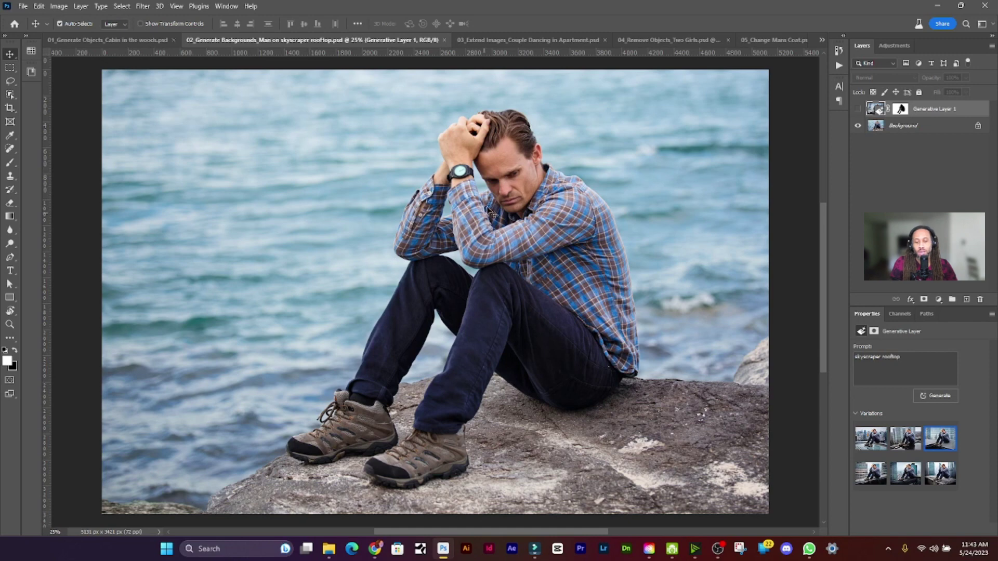
# Delete the earlier 'skyscraper rooftop' Generative Layer 1, leaving only the Background.
pyautogui.click(119, 8)
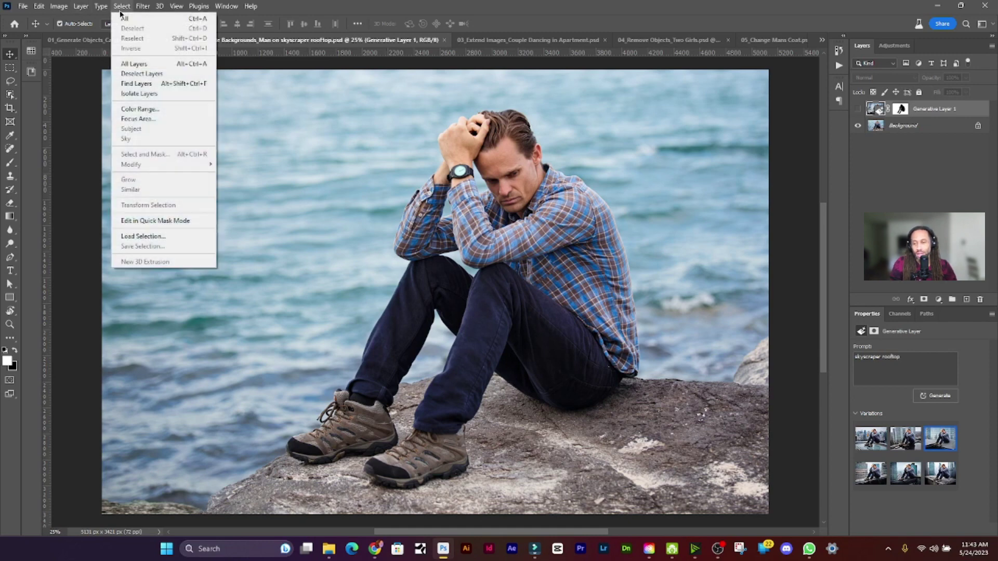
pyautogui.click(496, 17)
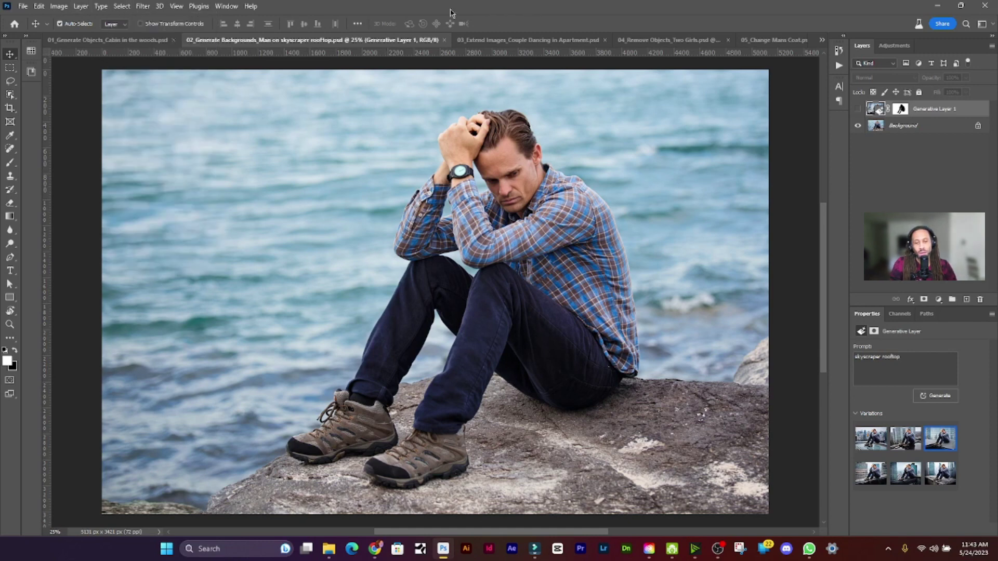
pyautogui.click(916, 128)
pyautogui.click(963, 113)
pyautogui.click(982, 299)
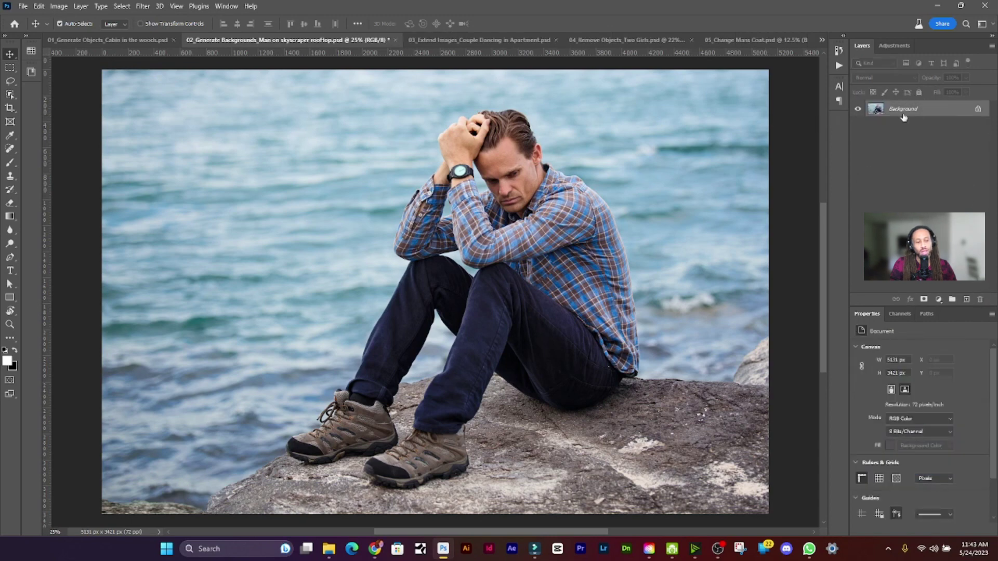
# Select the man with Select Subject, then invert so everything except him is selected.
pyautogui.click(123, 7)
pyautogui.click(159, 129)
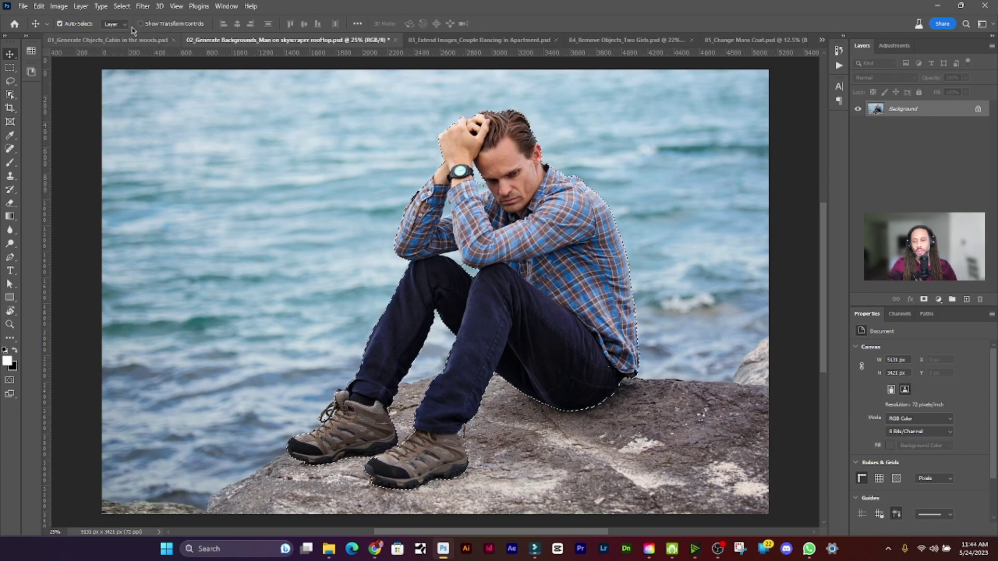
pyautogui.click(122, 6)
pyautogui.click(158, 48)
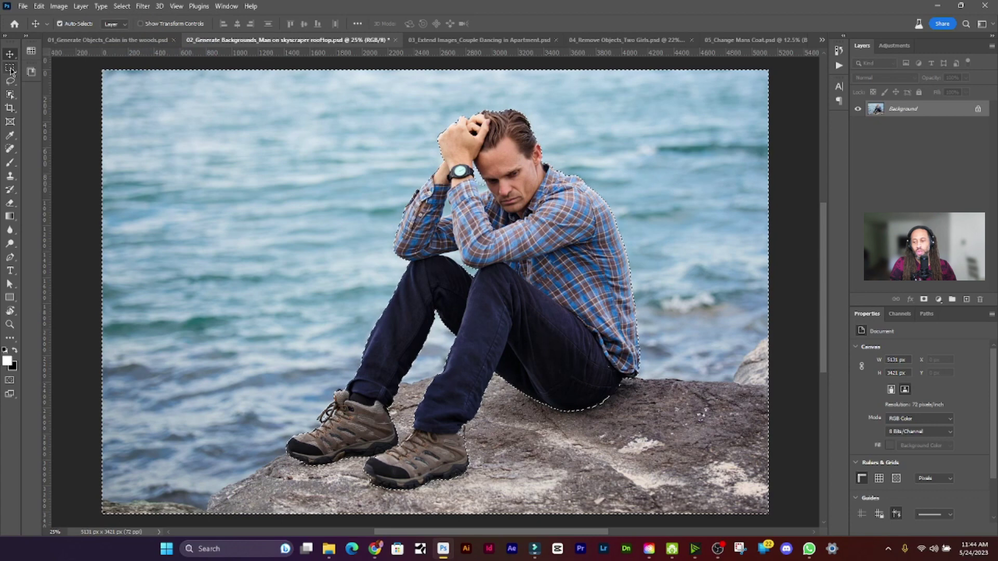
pyautogui.click(11, 69)
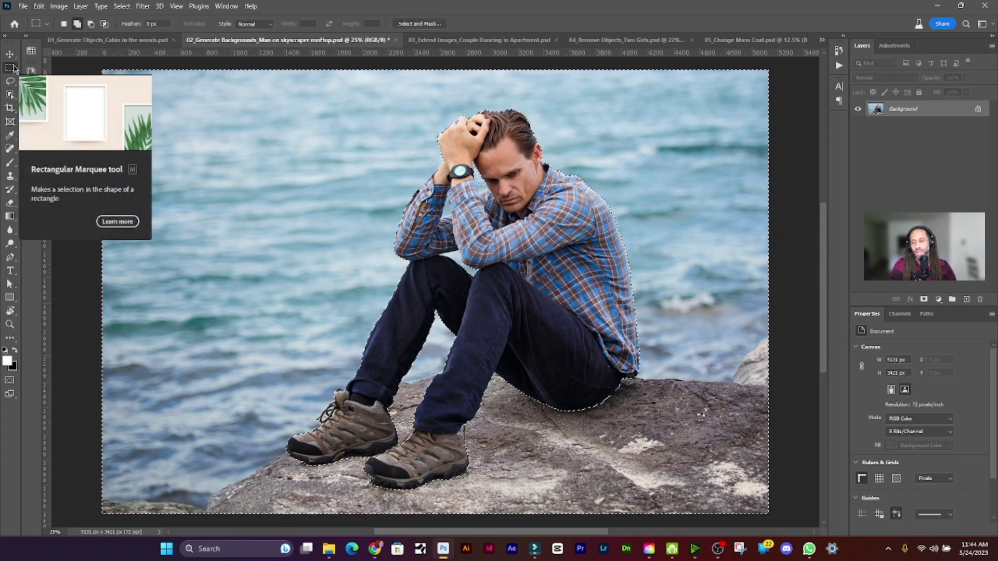
pyautogui.rightClick(440, 232)
# Generative Fill the background with 'skyscraper rooftop' and keep the third variation, with glass towers.
pyautogui.click(478, 385)
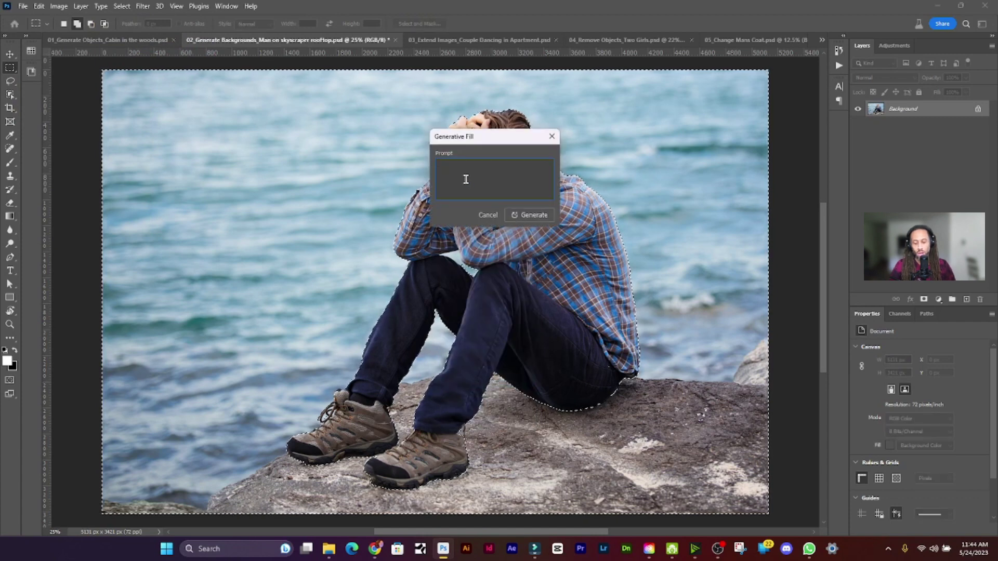
pyautogui.write('skyscr')
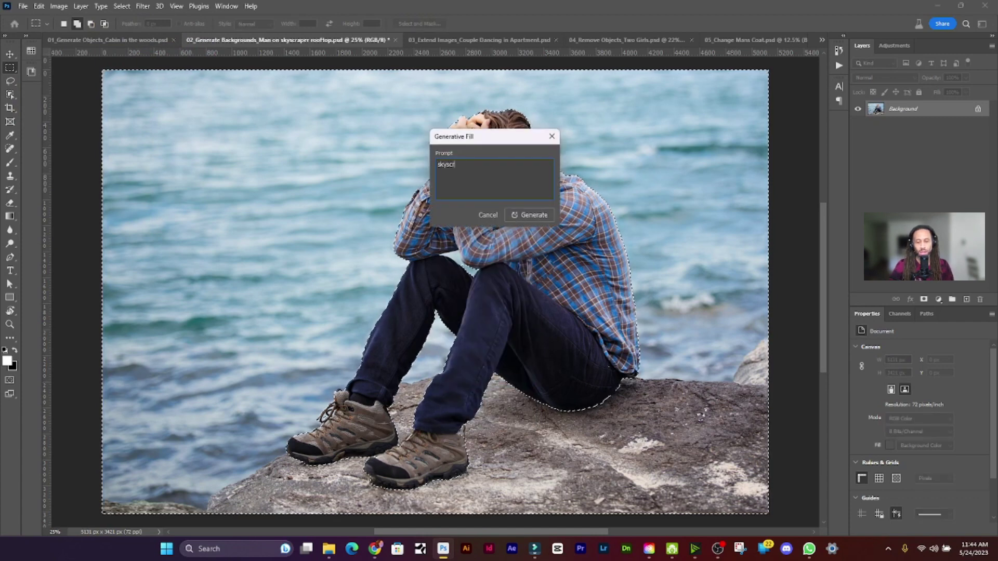
pyautogui.write('aper roofto')
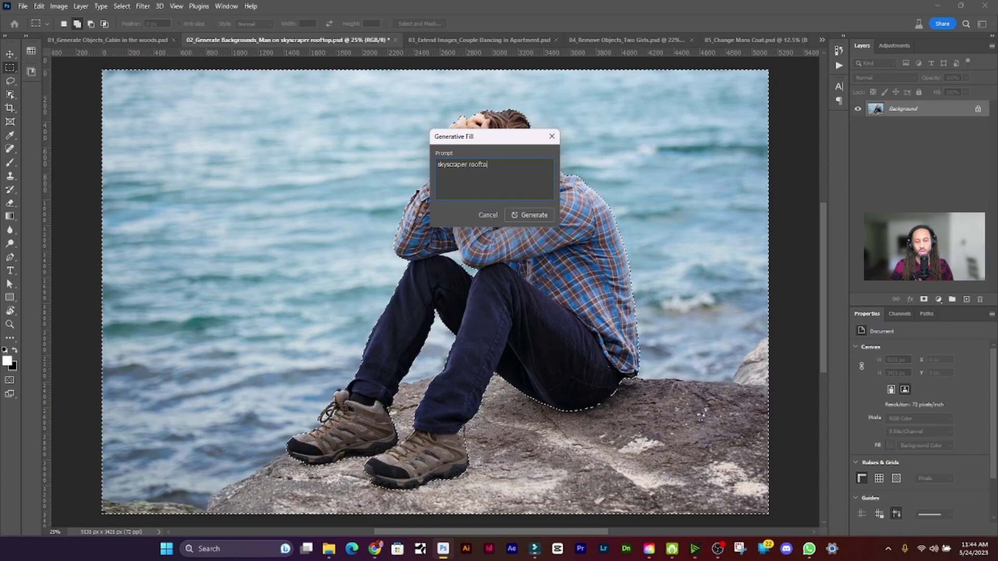
pyautogui.write('p')
pyautogui.click(525, 214)
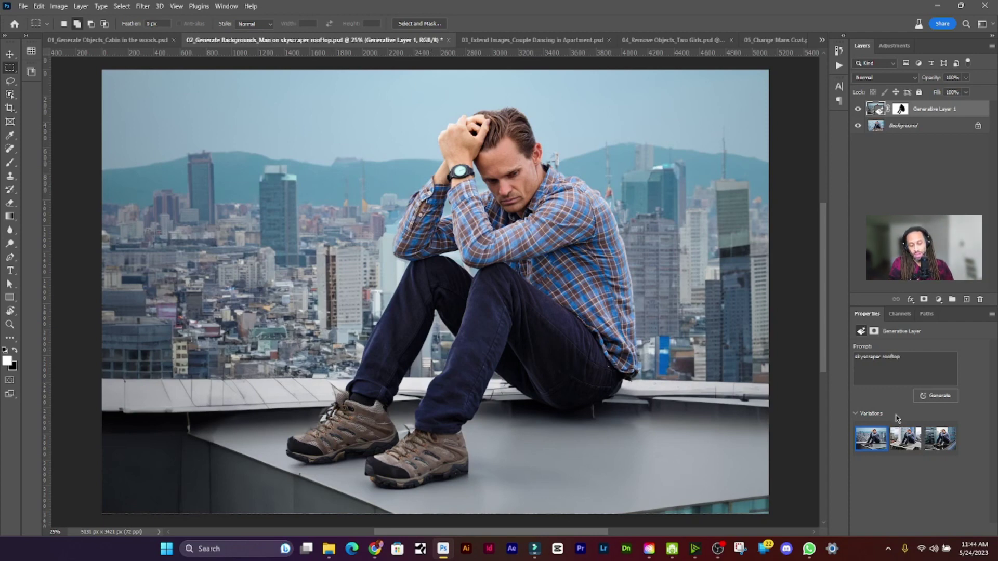
pyautogui.click(905, 440)
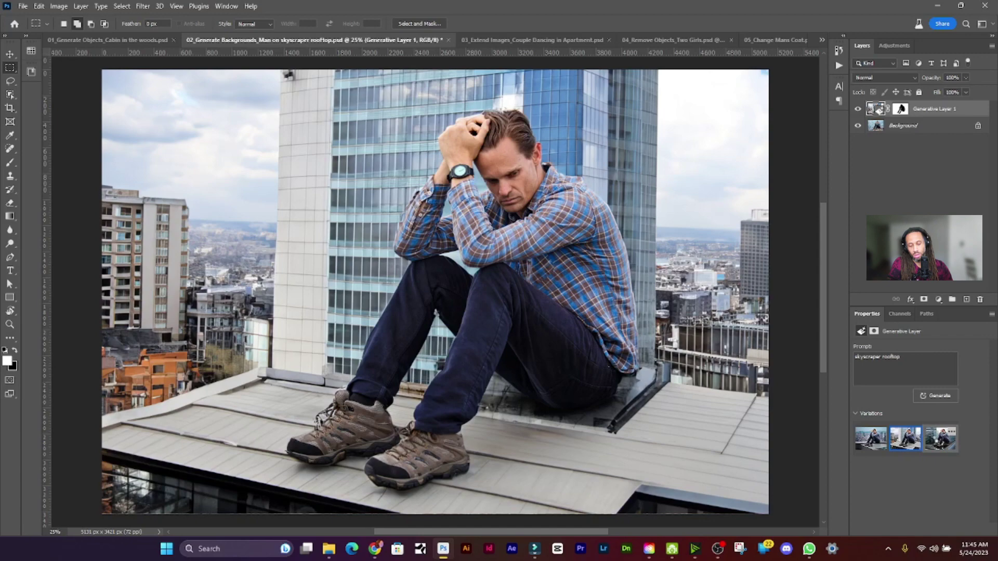
pyautogui.click(938, 438)
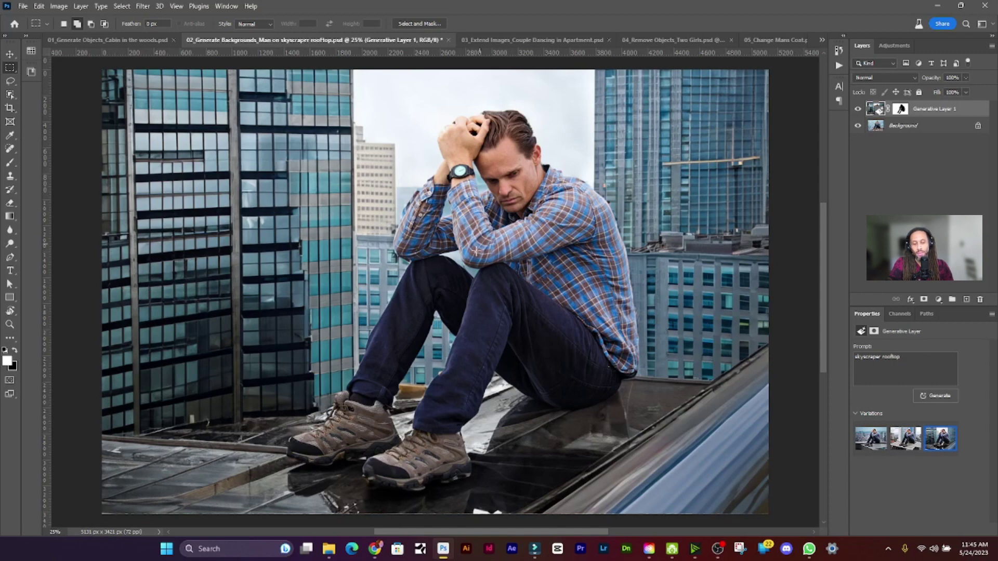
# Switch to the couple-dancing image and set the Crop tool to a 16:9 ratio.
pyautogui.click(10, 54)
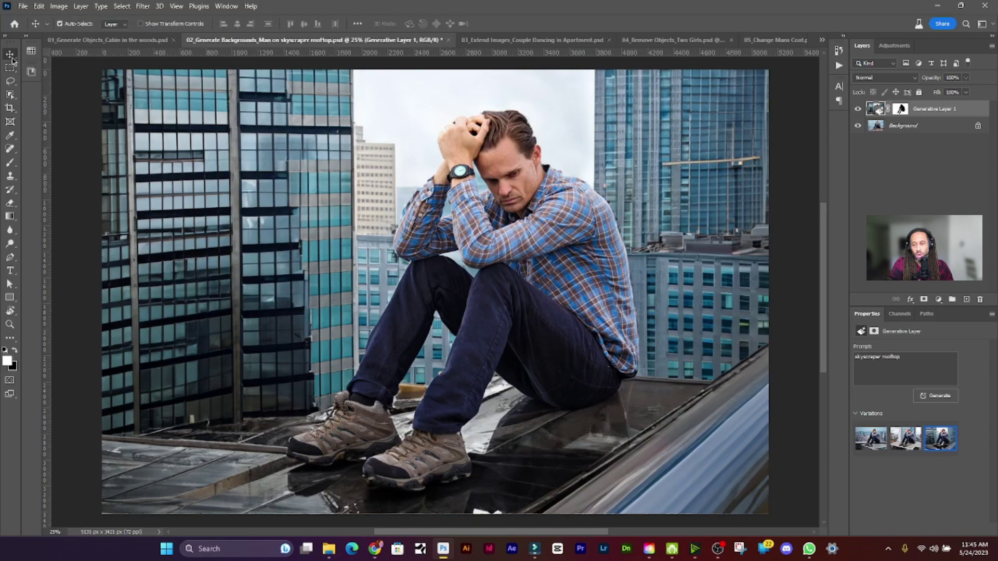
pyautogui.click(486, 40)
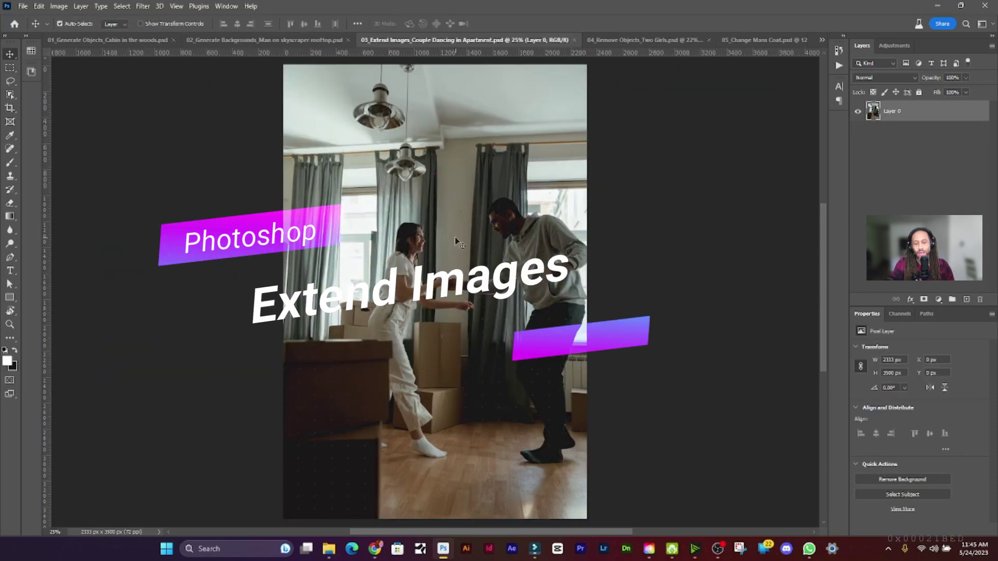
pyautogui.click(9, 108)
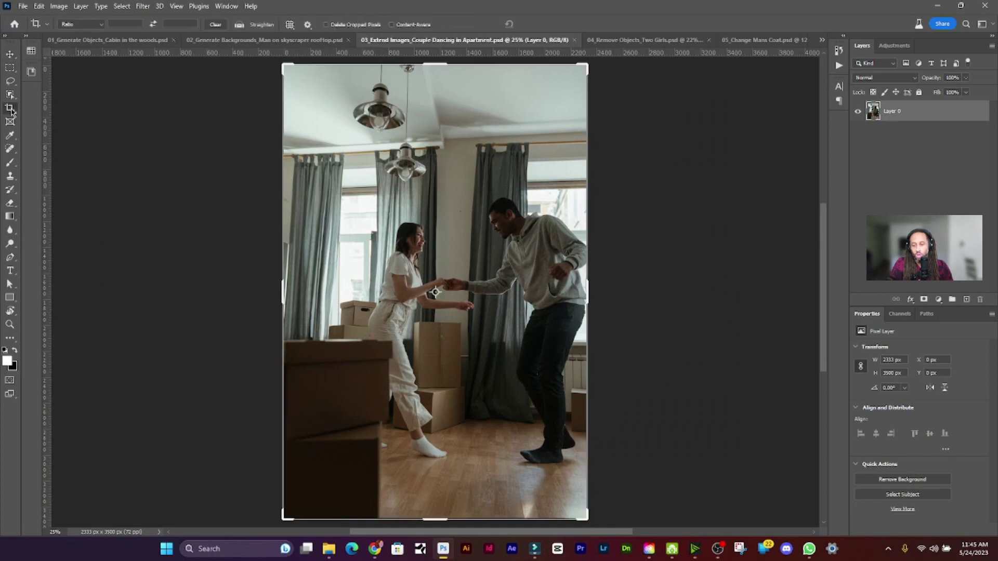
pyautogui.click(99, 24)
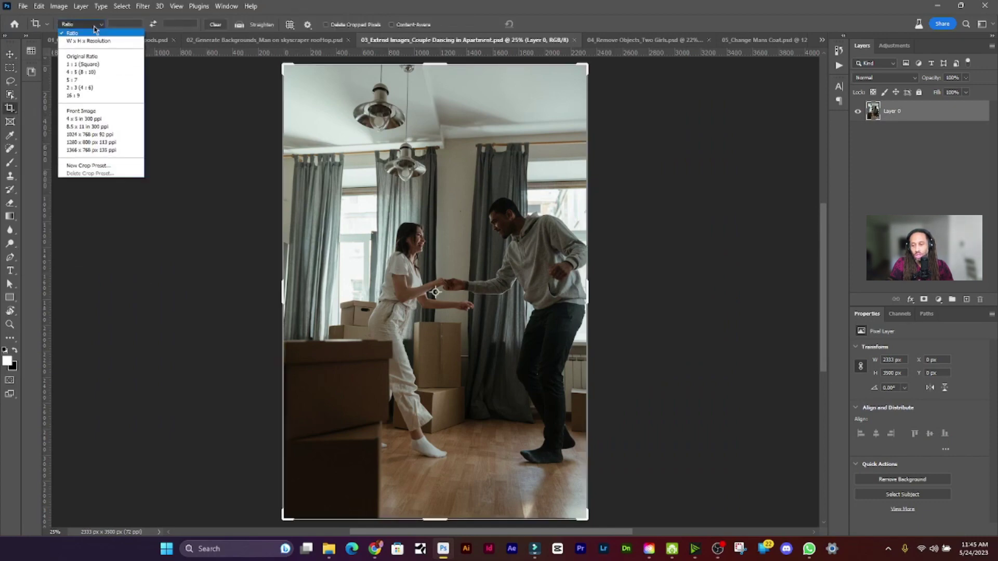
pyautogui.click(89, 96)
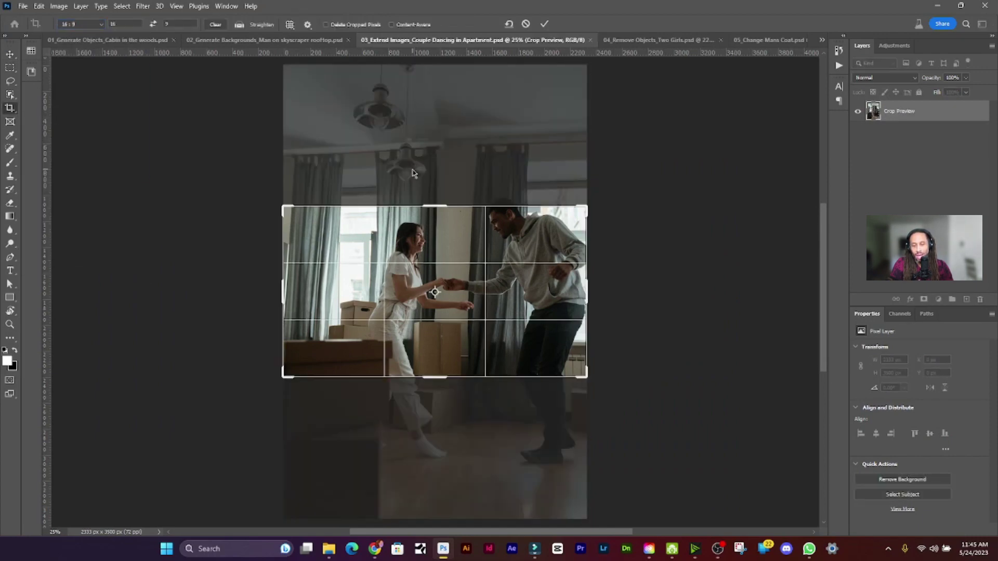
# Widen the crop to 6223 by 3500 px, commit it, and fit the document in view.
pyautogui.moveTo(434, 206); pyautogui.dragTo(442, 134)
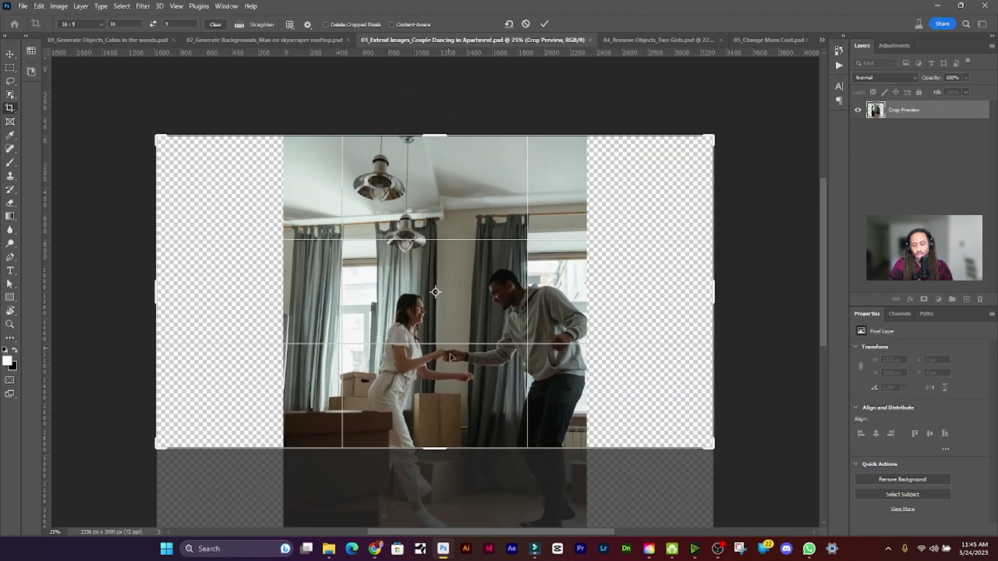
pyautogui.scroll(-5, 449, 362)
pyautogui.moveTo(442, 325); pyautogui.dragTo(442, 397)
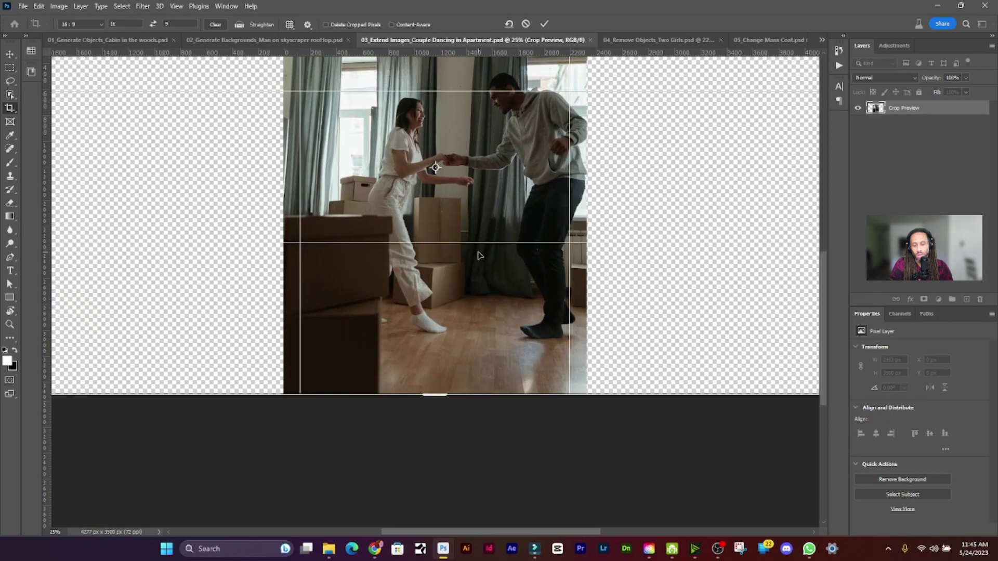
pyautogui.scroll(5, 473, 270)
pyautogui.scroll(1, 473, 270)
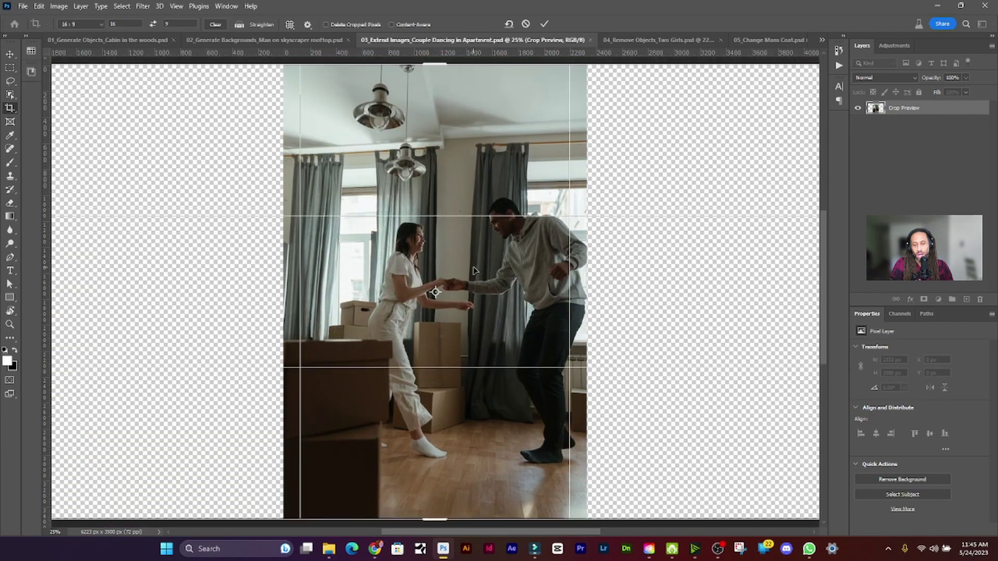
pyautogui.click(544, 24)
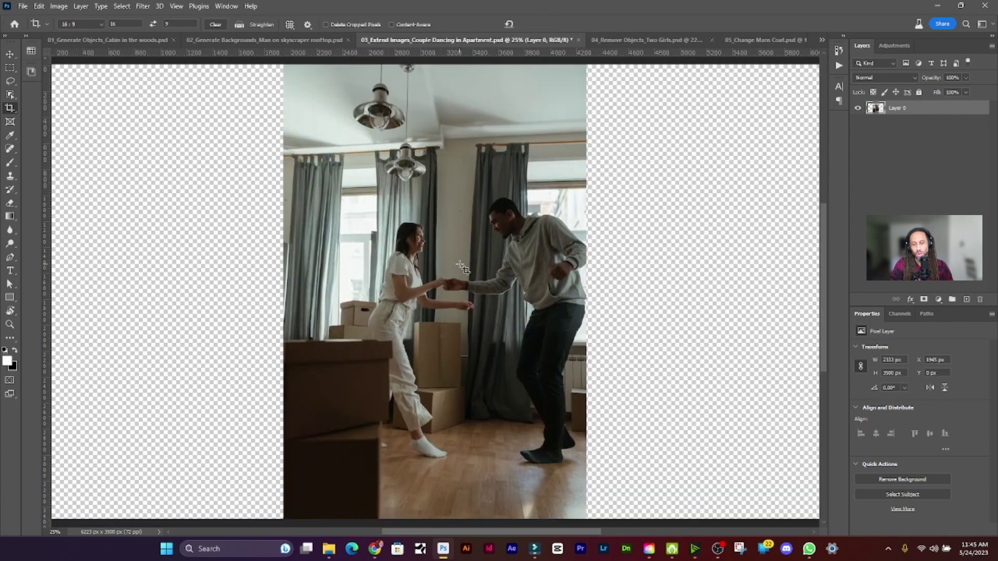
pyautogui.hotkey('ctrl', '0')
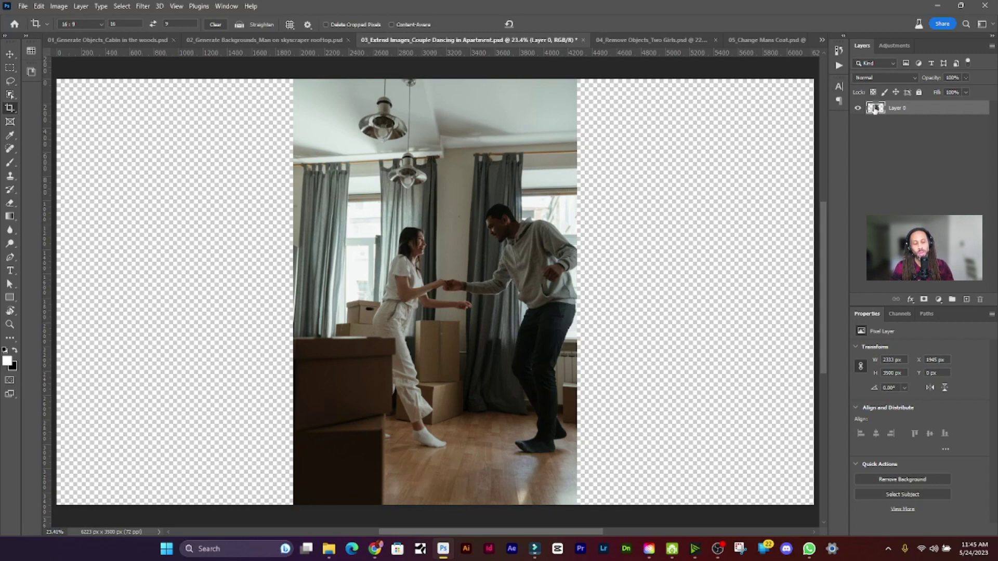
# Load the photo's pixels as a selection, check it in Quick Mask, invert it, then deselect.
pyautogui.keyDown('ctrl'); pyautogui.click(875, 108); pyautogui.keyUp('ctrl')
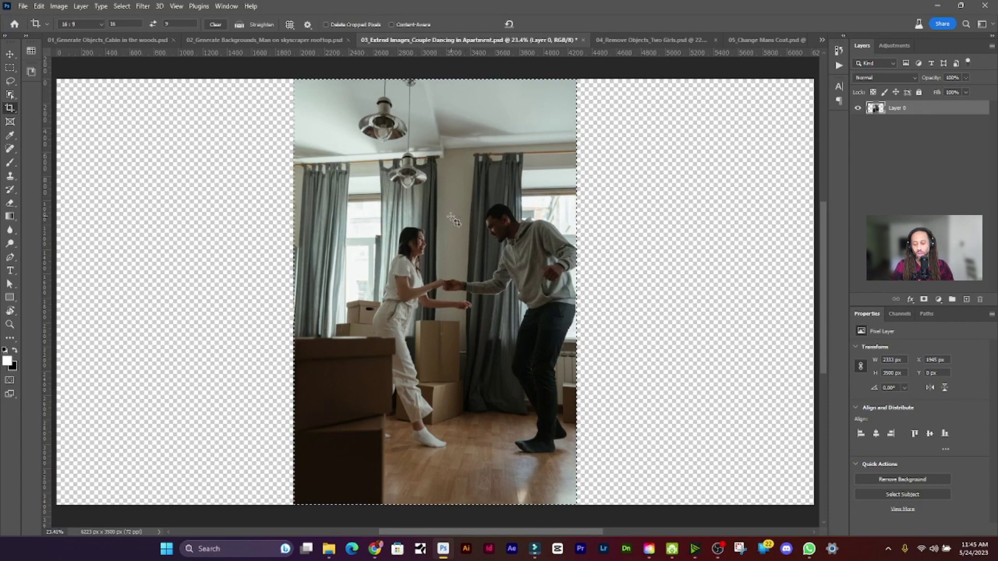
pyautogui.press('q')
pyautogui.press('q')
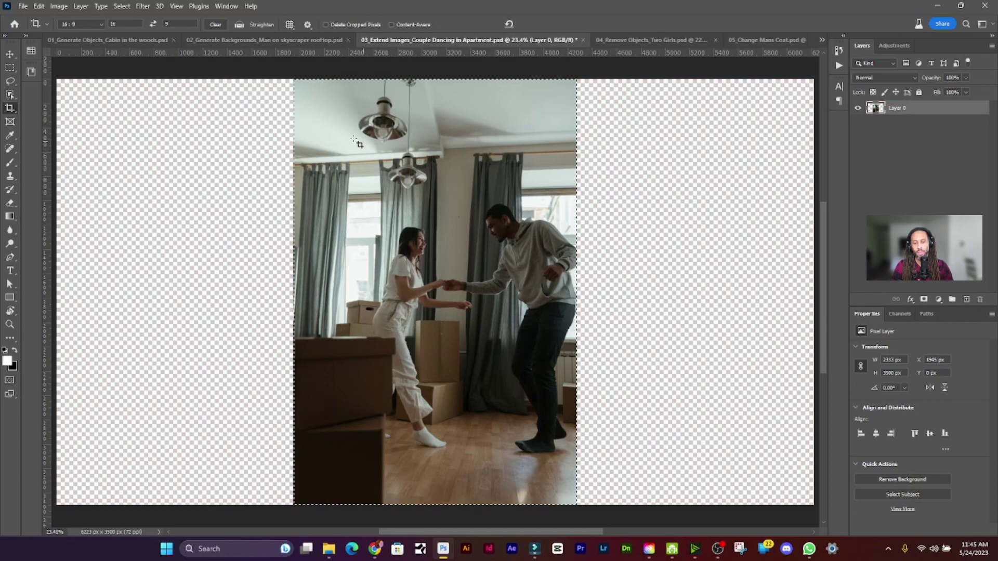
pyautogui.click(122, 5)
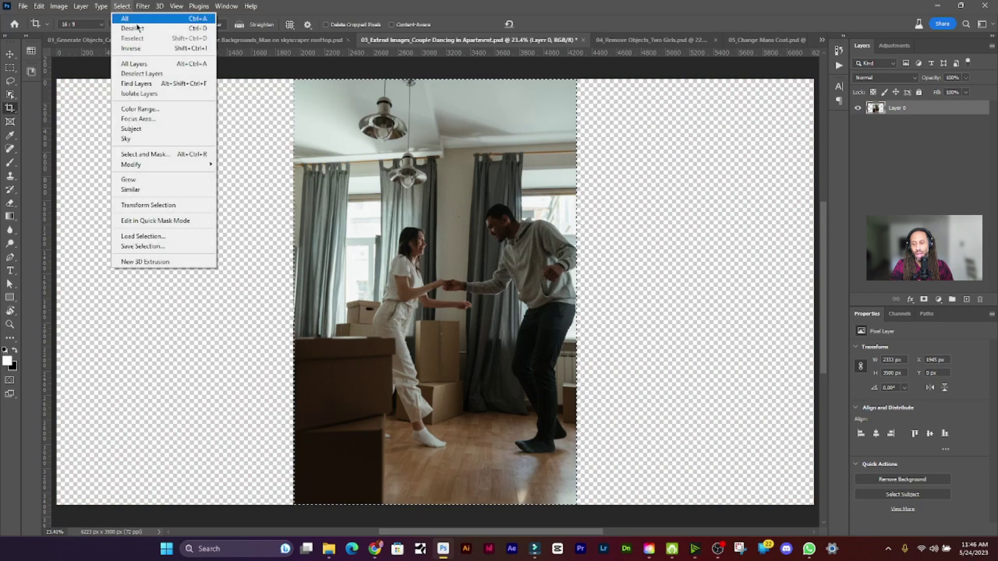
pyautogui.click(159, 48)
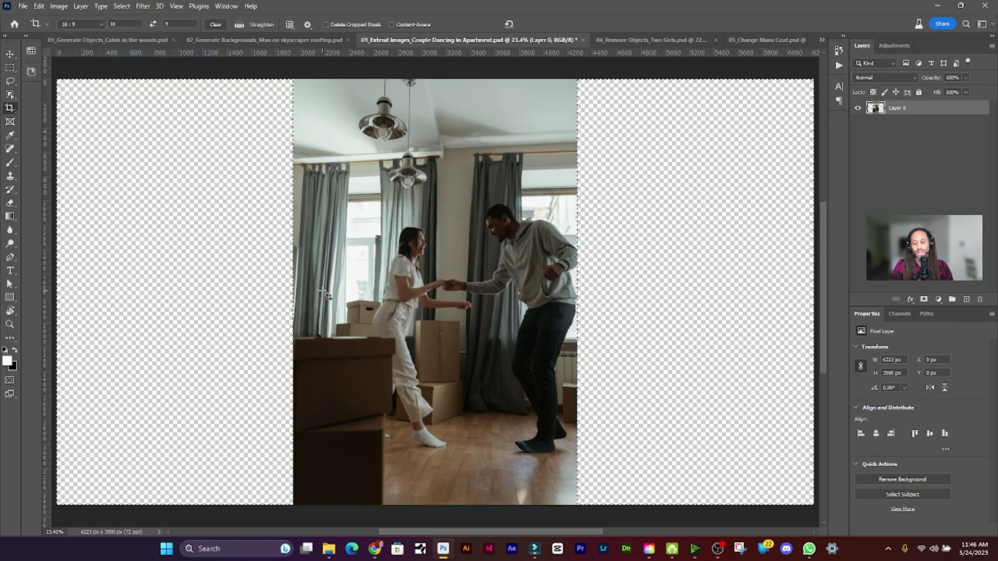
pyautogui.hotkey('ctrl', 'd')
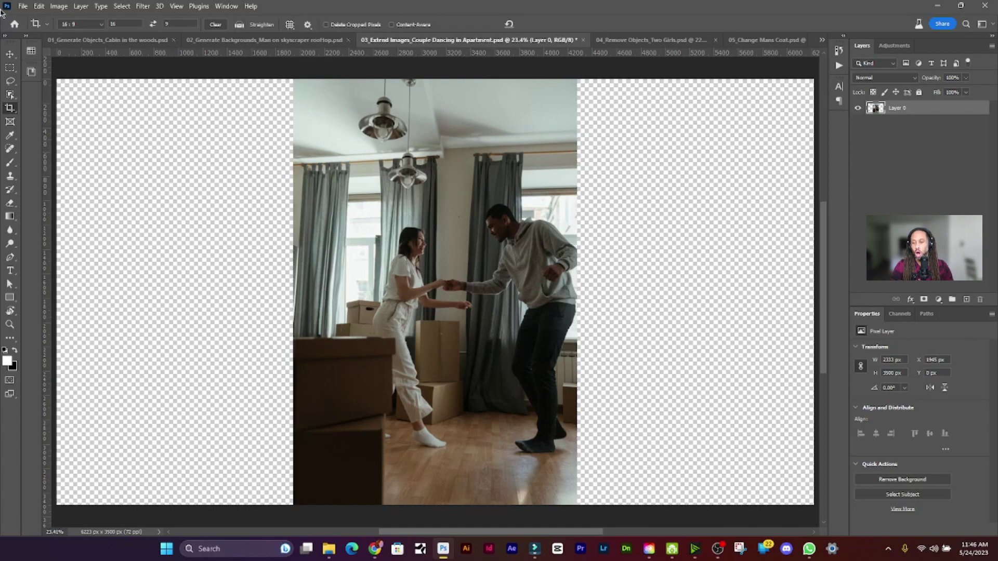
# Marquee the empty left and right transparent strips, slightly overlapping the photo edges.
pyautogui.click(15, 67)
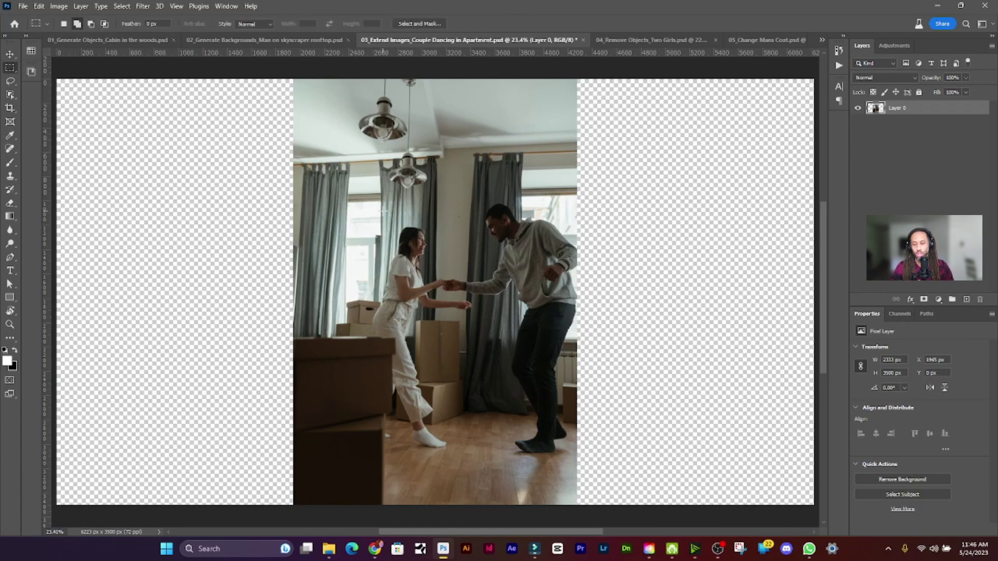
pyautogui.scroll(-2, 425, 218)
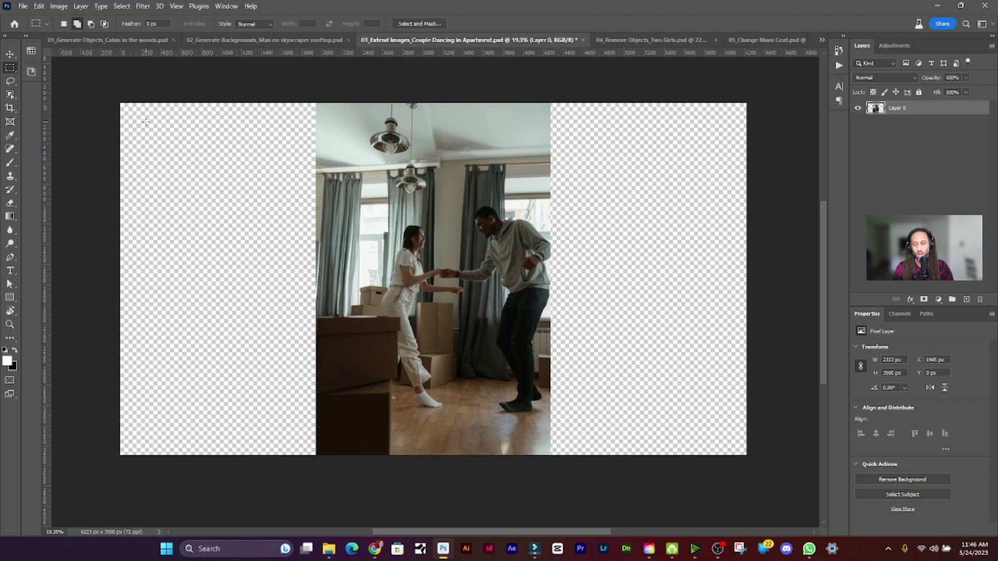
pyautogui.moveTo(120, 103); pyautogui.dragTo(327, 458)
pyautogui.moveTo(757, 104); pyautogui.dragTo(541, 461)
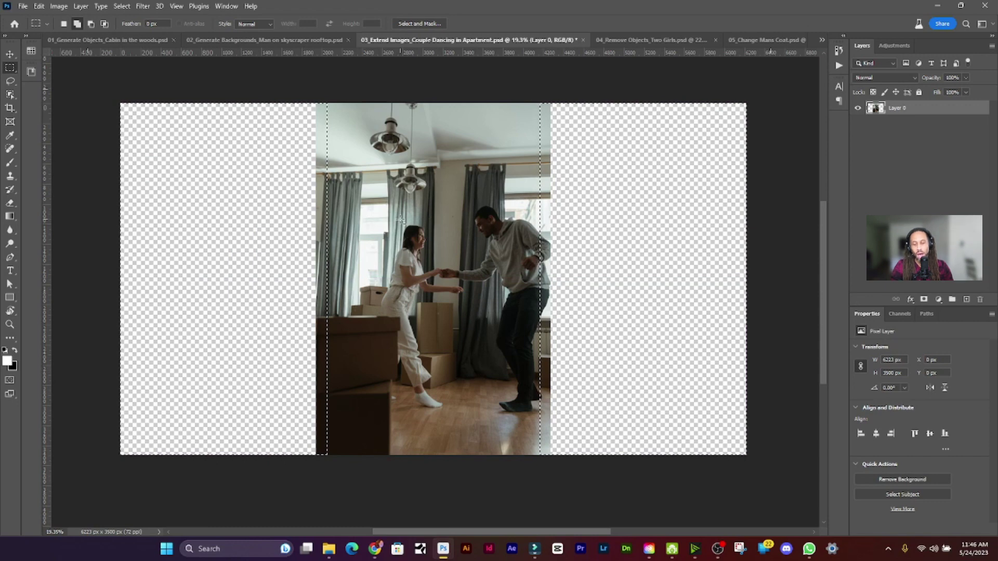
# Run Generative Fill with no prompt on the side strips and keep the third apartment variation.
pyautogui.rightClick(428, 228)
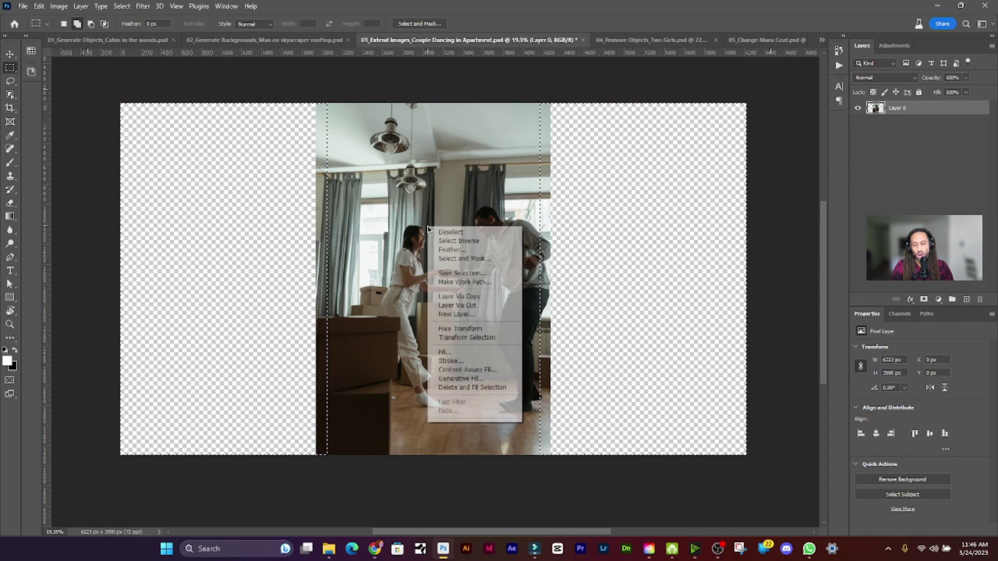
pyautogui.click(465, 379)
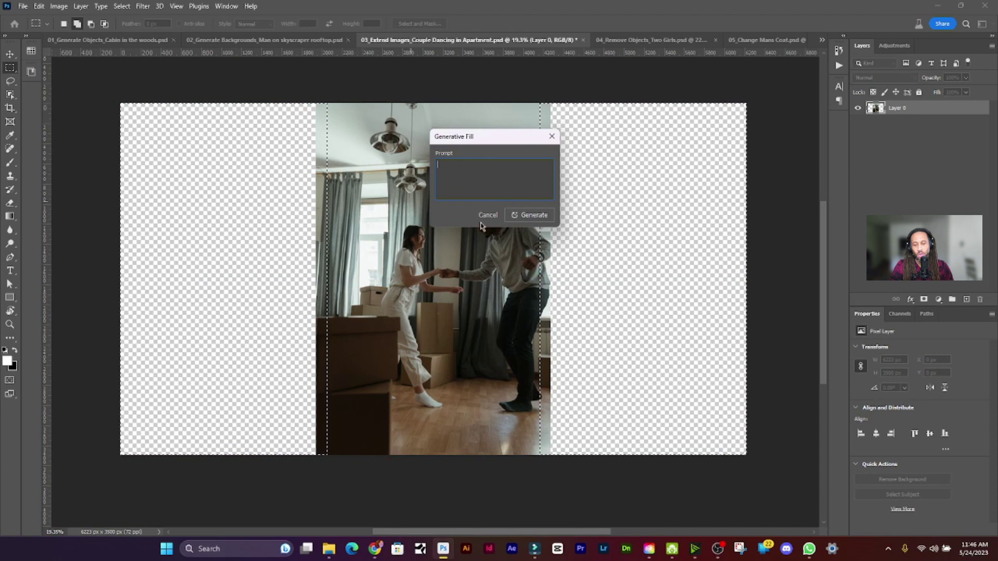
pyautogui.click(528, 216)
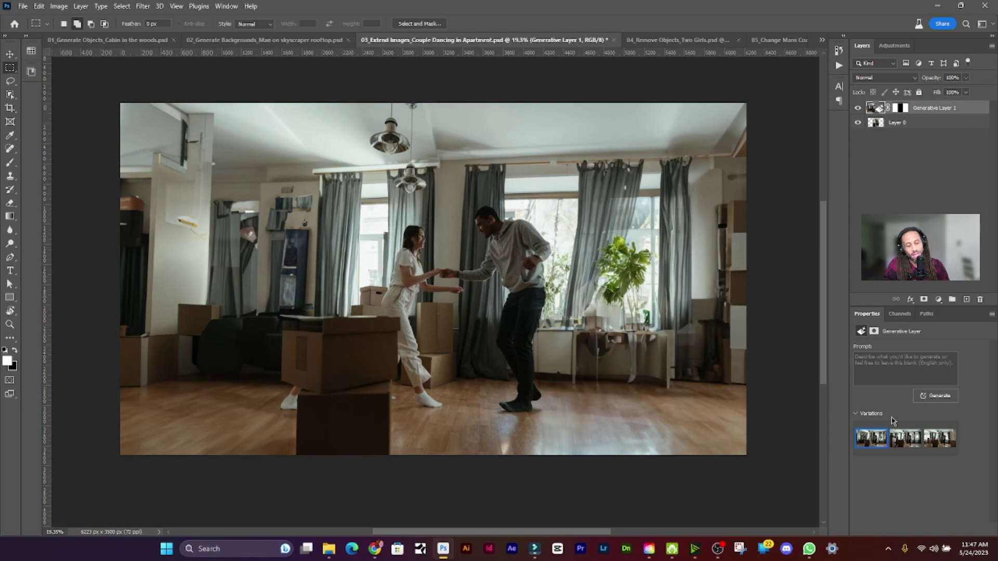
pyautogui.click(895, 437)
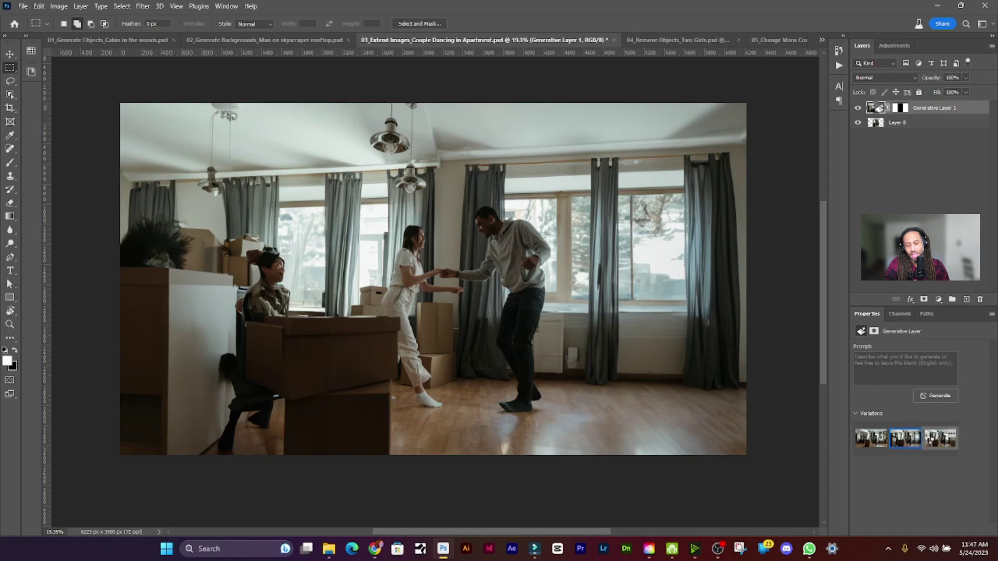
pyautogui.click(929, 440)
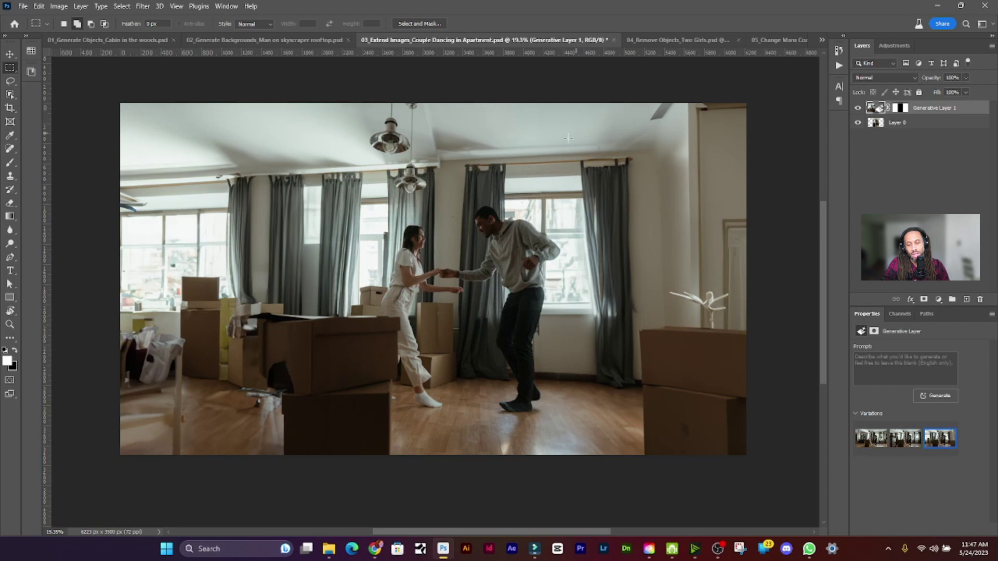
# Select the top strip, Generative Fill it with 'ceiling', then undo the wooden ceiling result.
pyautogui.moveTo(121, 103); pyautogui.dragTo(746, 198)
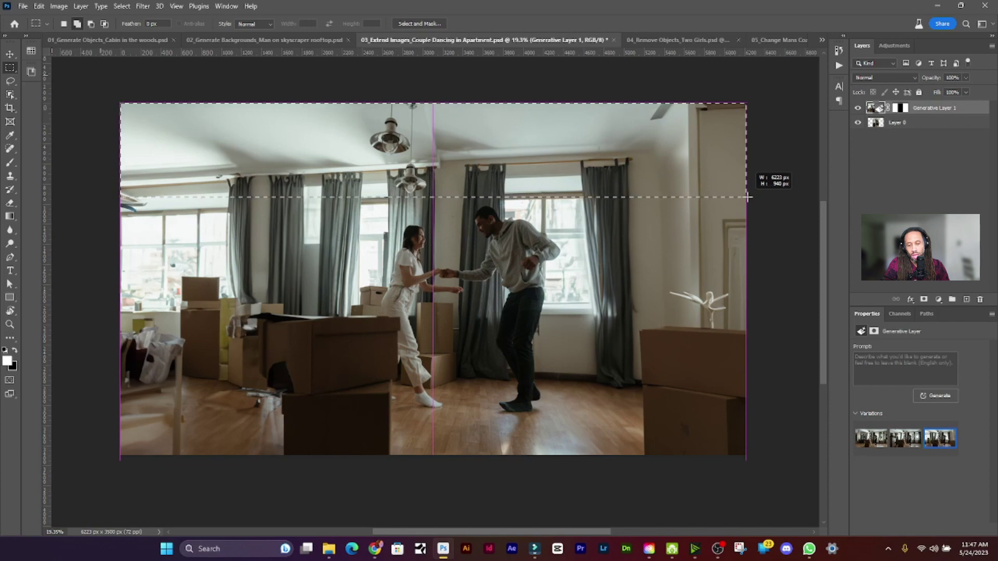
pyautogui.moveTo(747, 197); pyautogui.dragTo(748, 199)
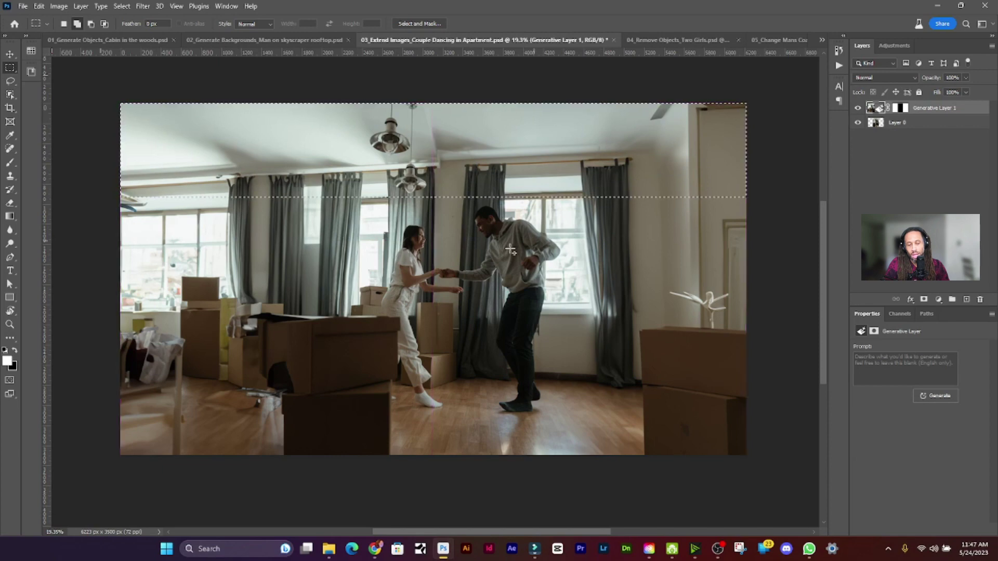
pyautogui.rightClick(399, 231)
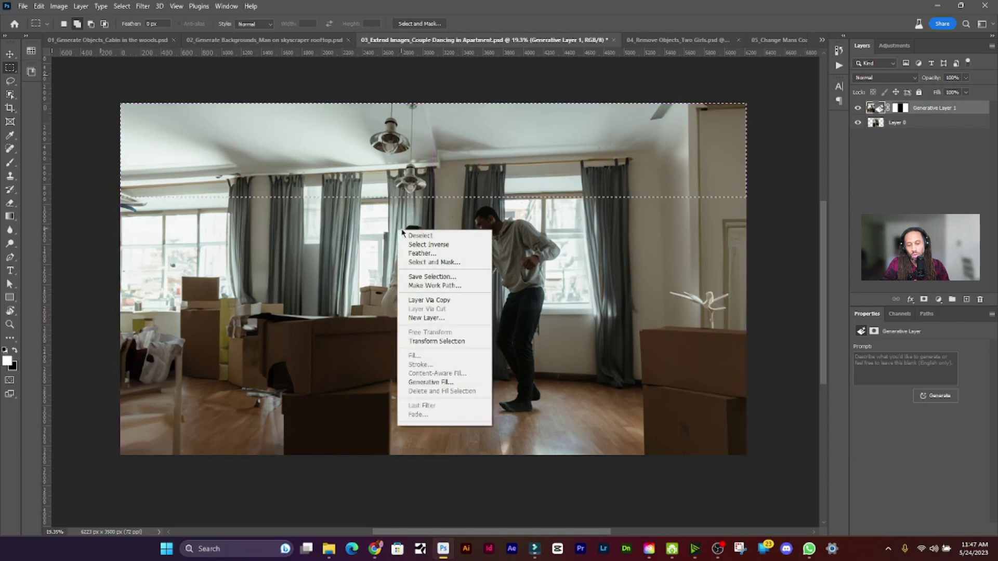
pyautogui.click(432, 382)
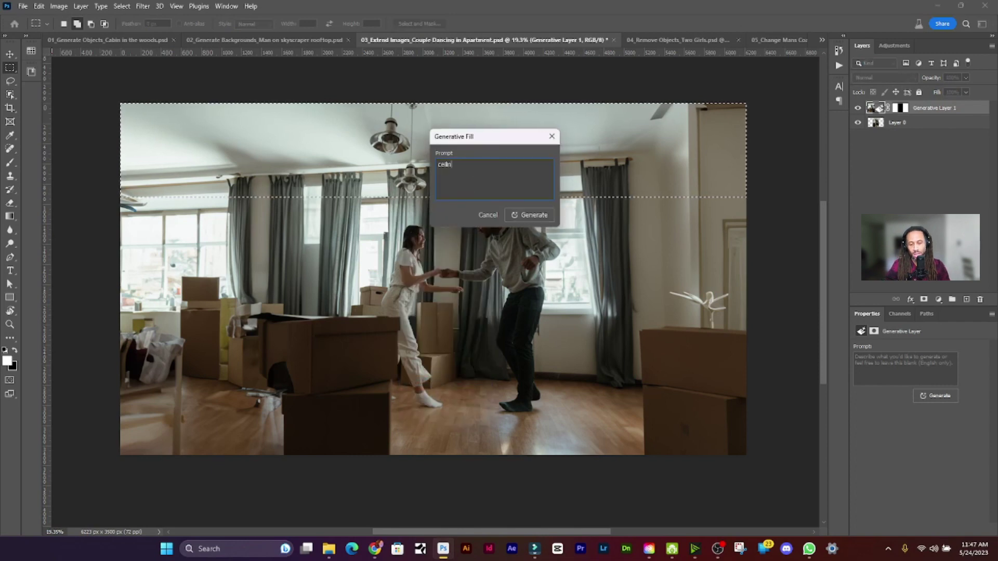
pyautogui.click(528, 216)
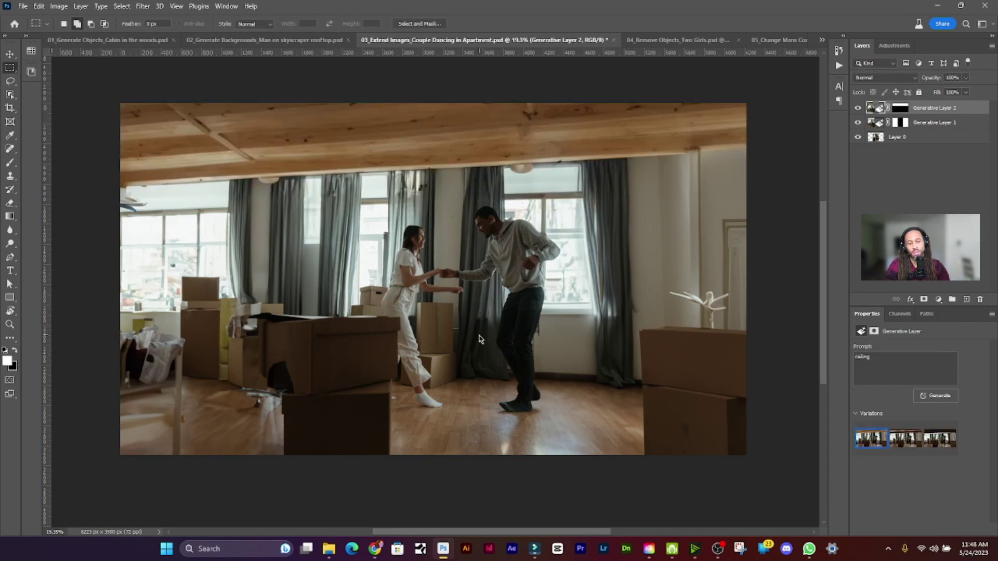
pyautogui.hotkey('ctrl', 'z')
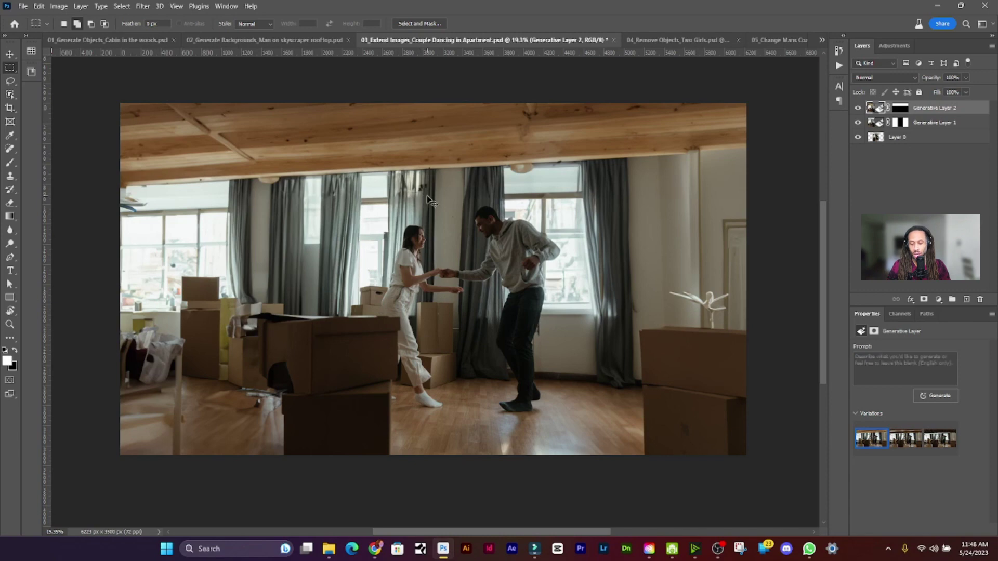
# Regenerate the top strip with no prompt, keep the first plain white ceiling, and show the two-girls document.
pyautogui.rightClick(428, 153)
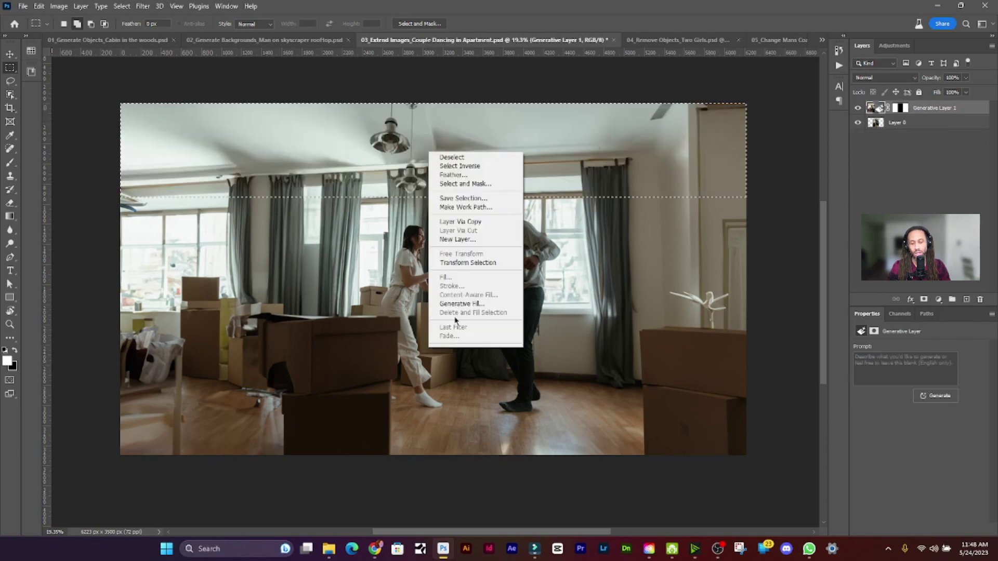
pyautogui.click(460, 304)
pyautogui.click(528, 215)
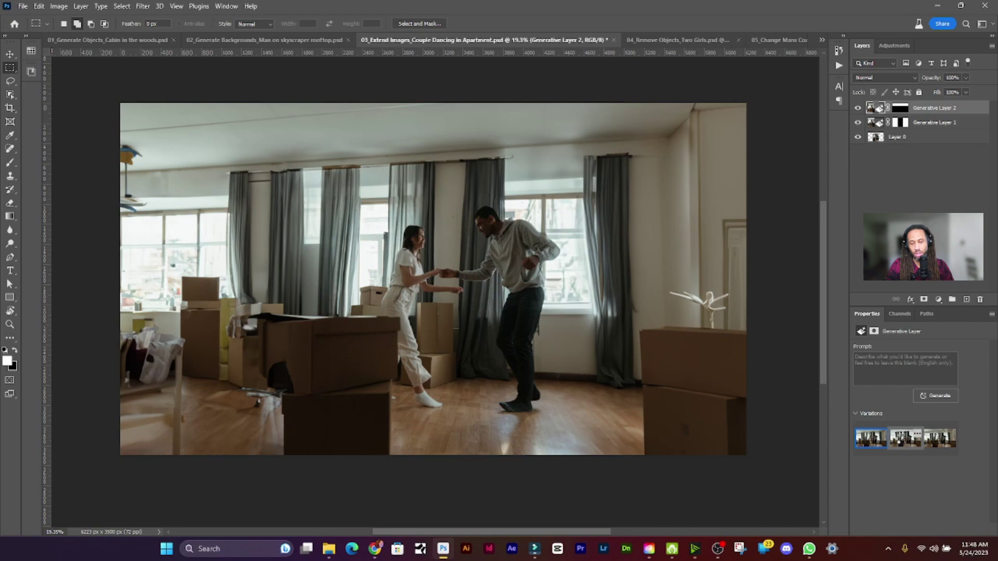
pyautogui.click(901, 441)
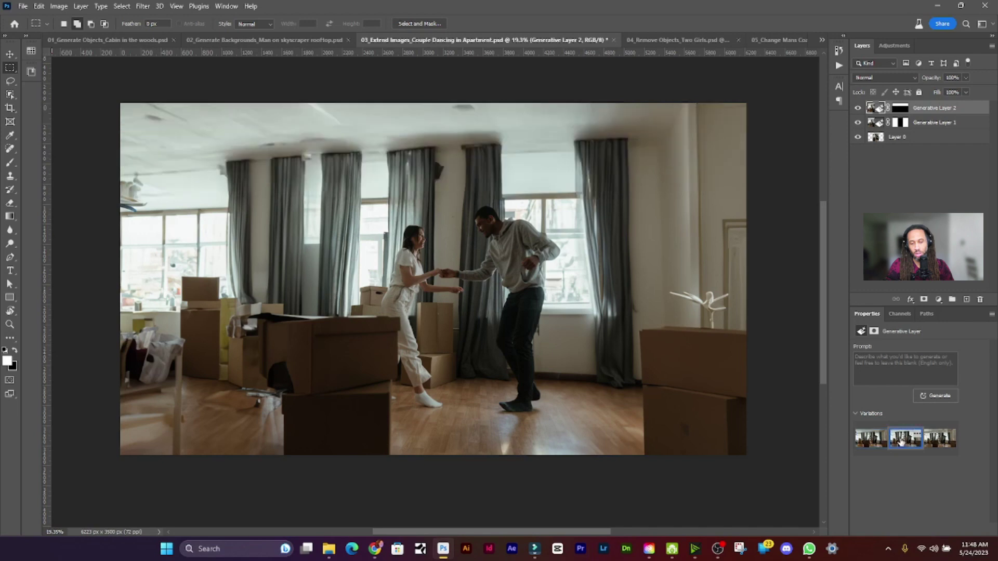
pyautogui.click(937, 441)
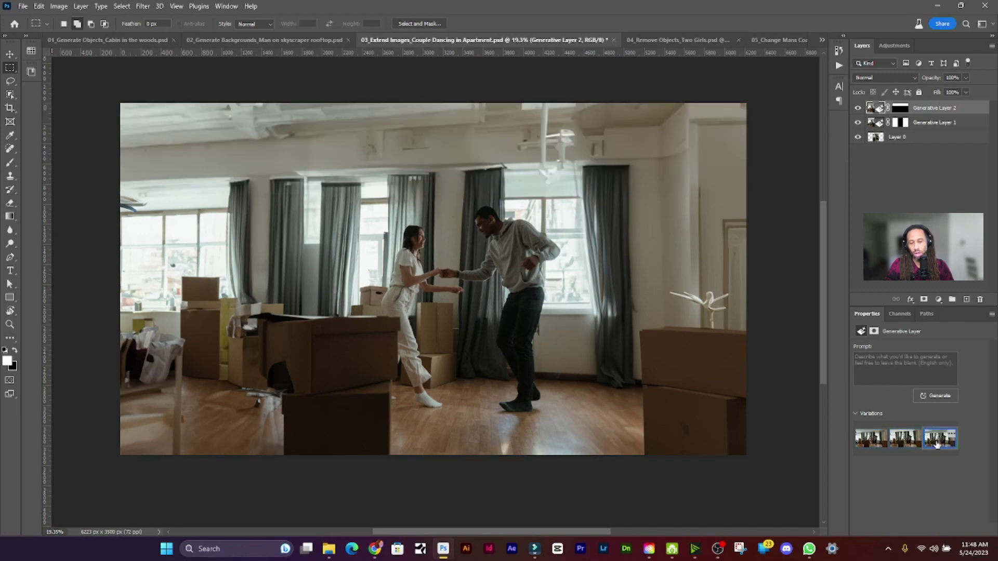
pyautogui.click(871, 443)
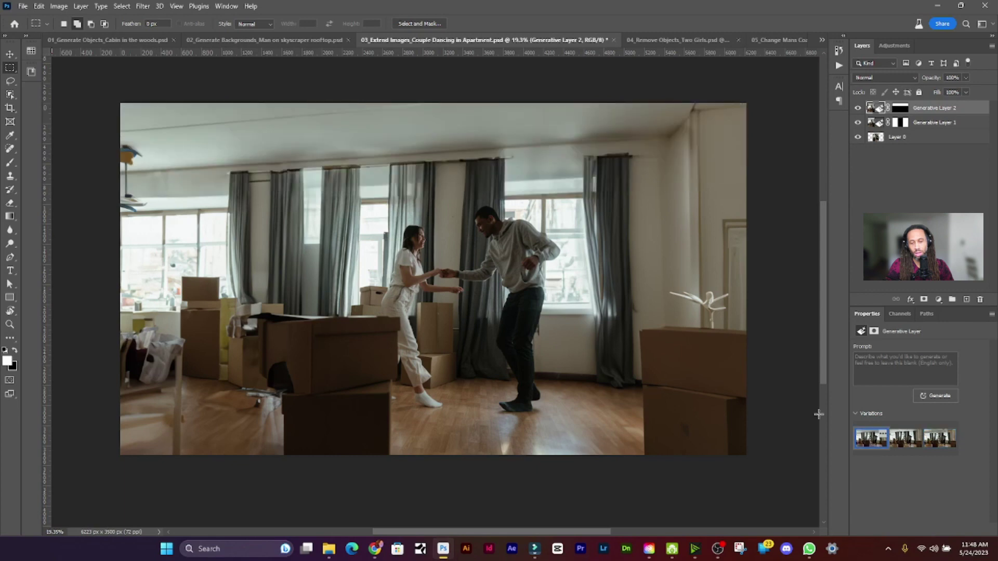
pyautogui.click(10, 54)
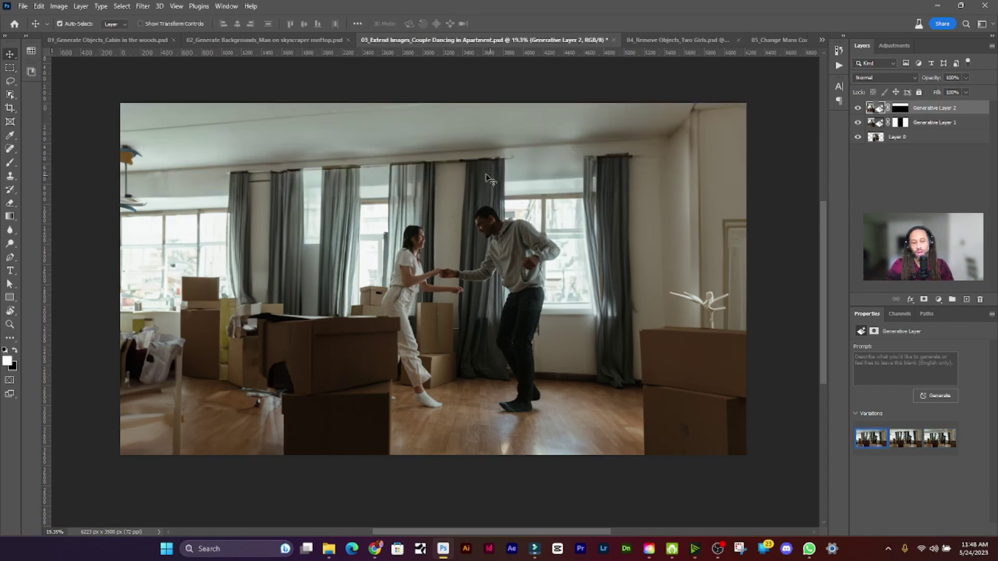
pyautogui.click(643, 41)
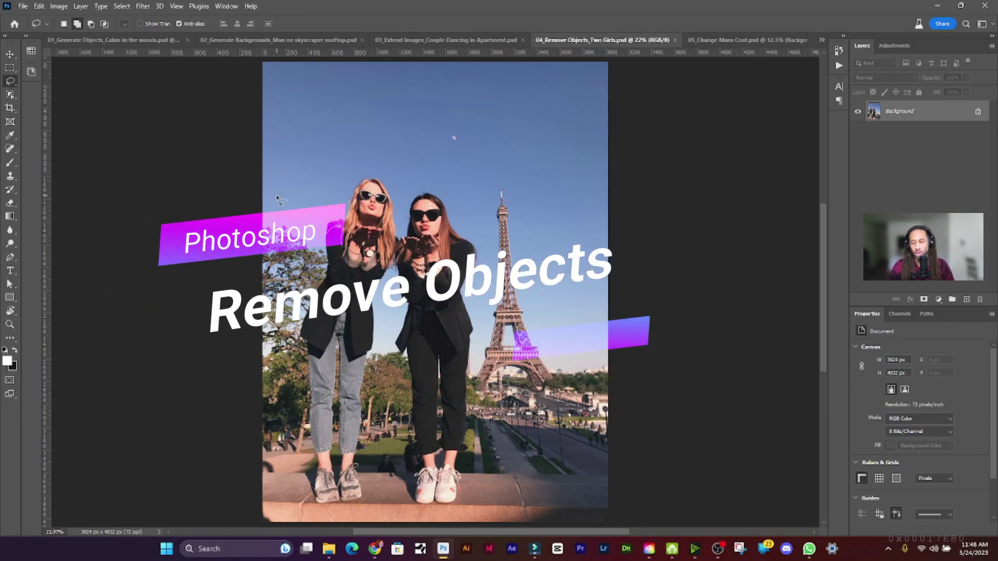
# Lasso the blonde girl and remove her with a promptless Generative Fill, then show the Change Mans Coat document.
pyautogui.press('l')
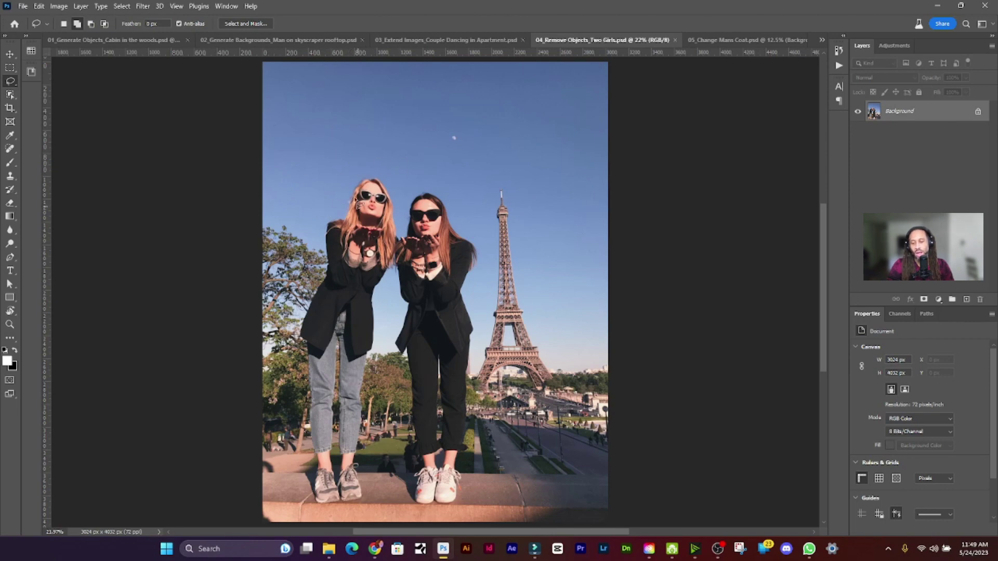
pyautogui.moveTo(329, 203)
pyautogui.mouseDown()
pyautogui.moveTo(351, 177)
pyautogui.moveTo(388, 172)
pyautogui.moveTo(403, 218)
pyautogui.moveTo(373, 408)
pyautogui.moveTo(373, 505)
pyautogui.moveTo(338, 513)
pyautogui.moveTo(308, 506)
pyautogui.moveTo(297, 486)
pyautogui.moveTo(280, 391)
pyautogui.moveTo(333, 199)
pyautogui.mouseUp()
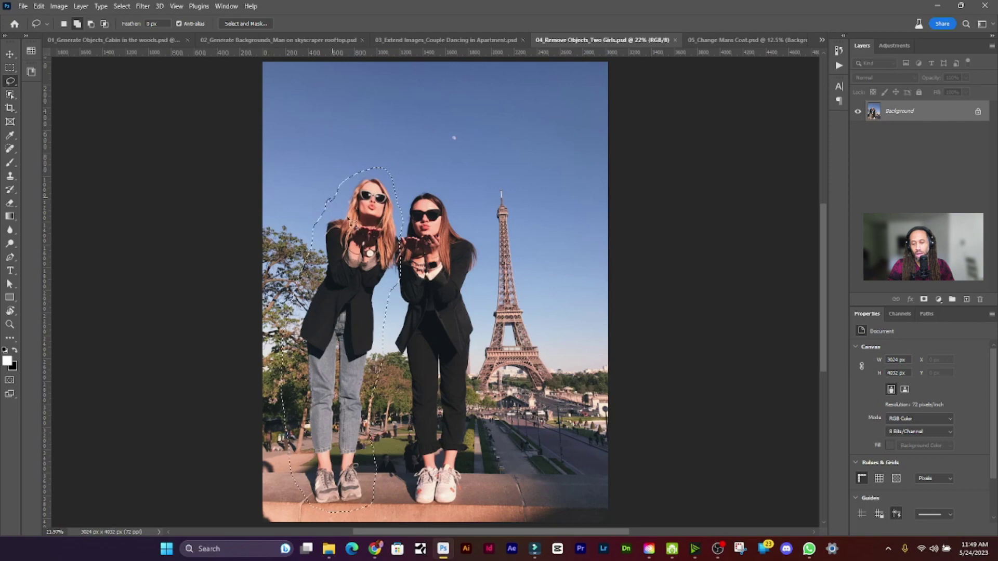
pyautogui.rightClick(360, 245)
pyautogui.click(407, 400)
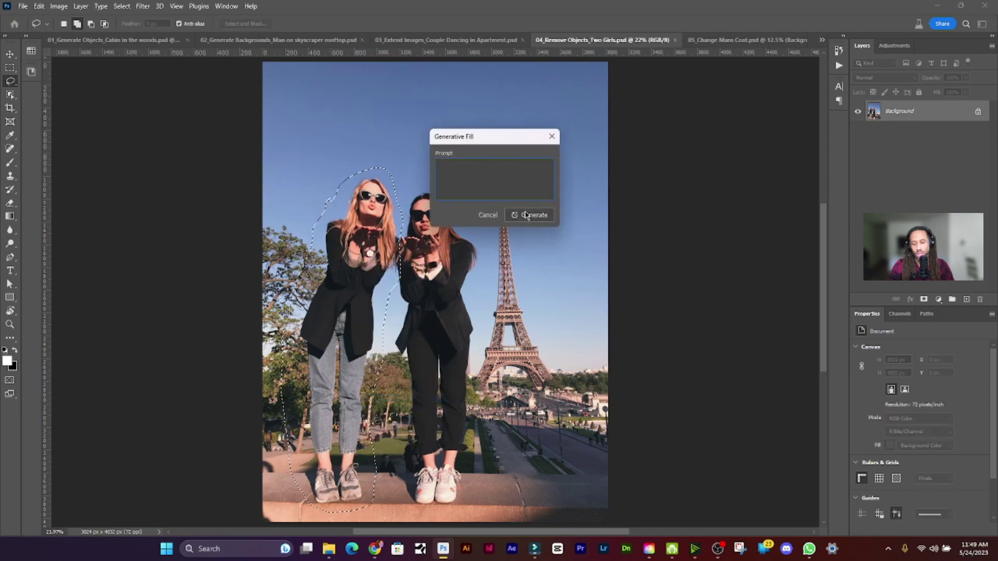
pyautogui.click(529, 214)
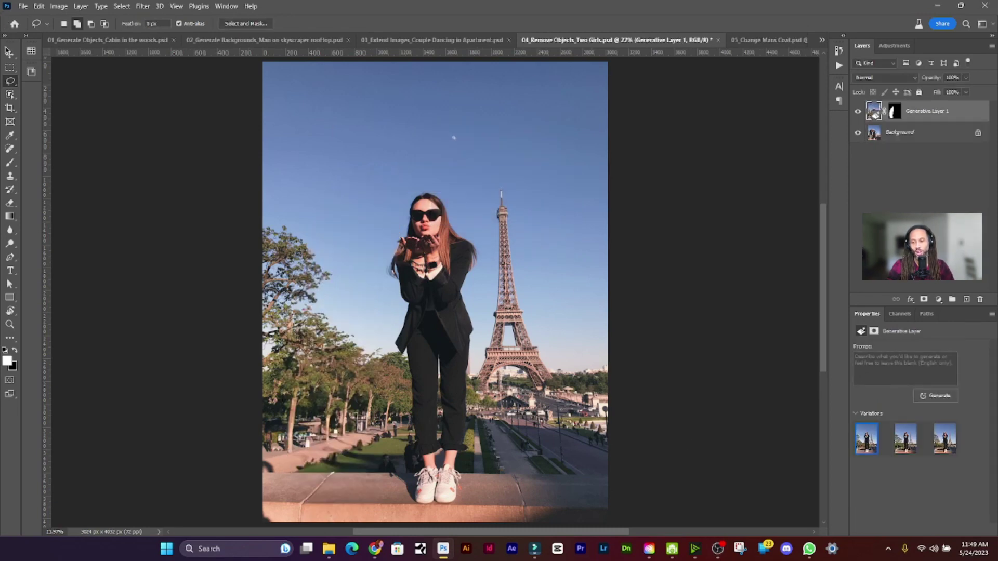
pyautogui.click(9, 52)
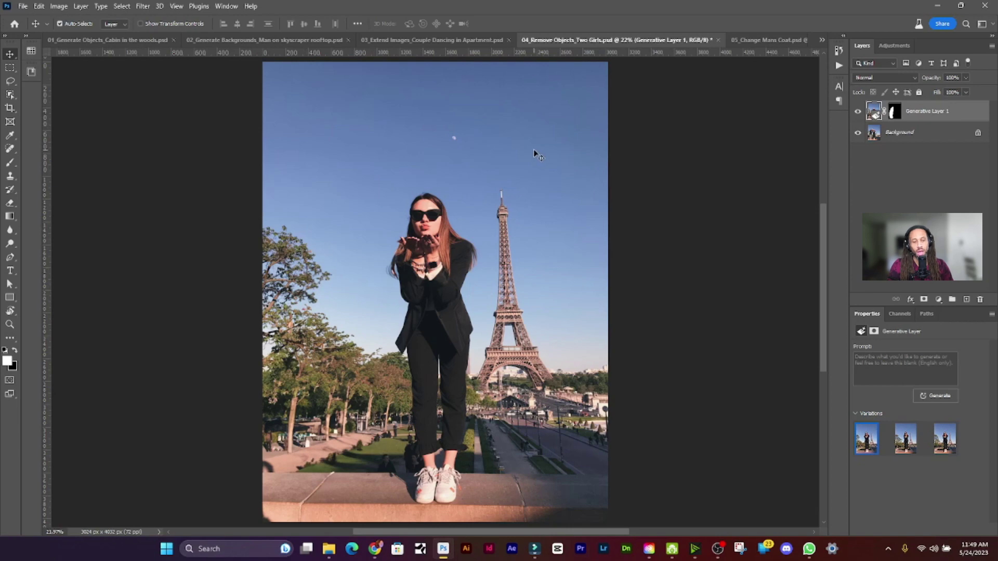
pyautogui.click(764, 40)
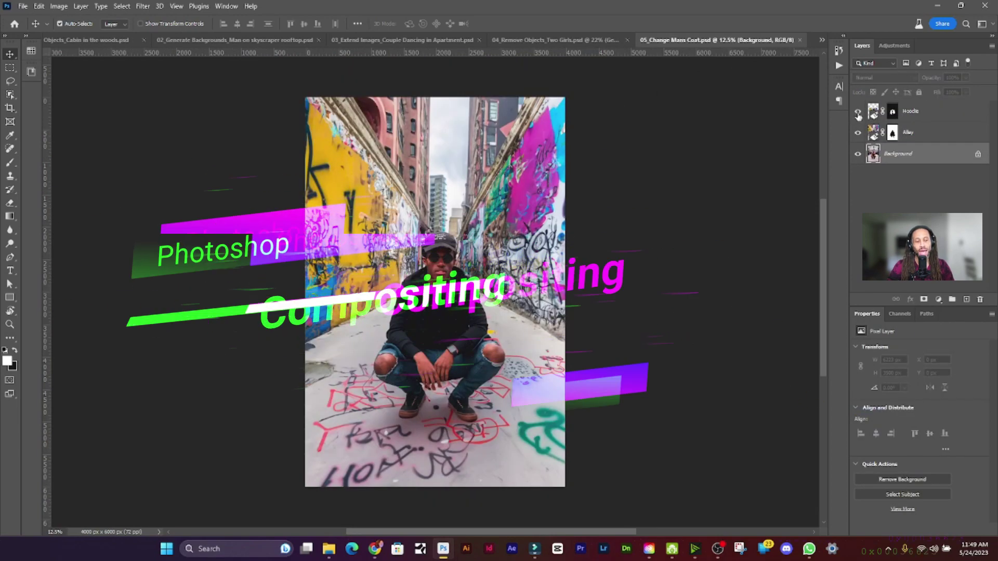
# Hide the Hoodie and Alley layers, then select both and delete them.
pyautogui.keyDown('alt'); pyautogui.click(858, 155); pyautogui.keyUp('alt')
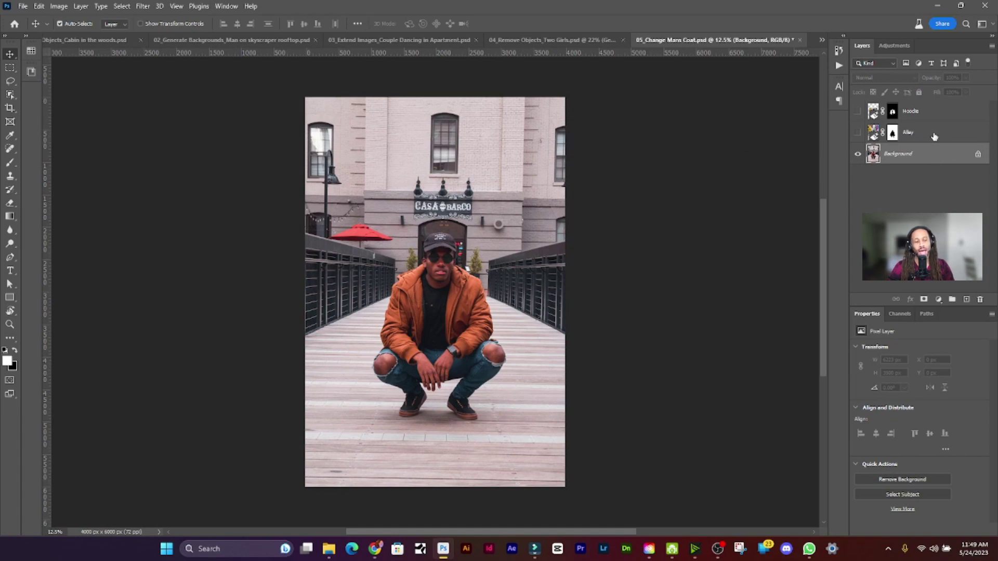
pyautogui.click(929, 112)
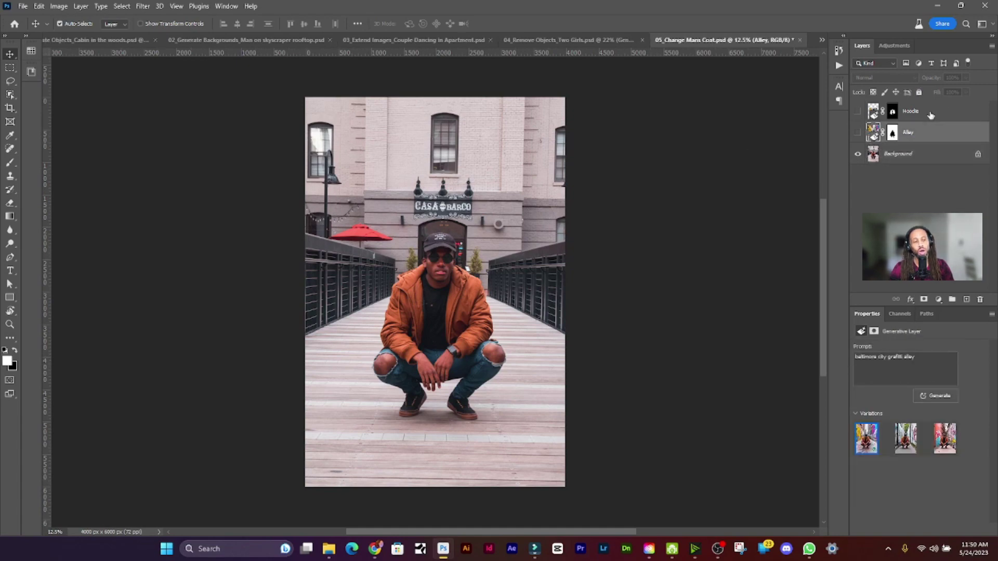
pyautogui.keyDown('ctrl'); pyautogui.click(929, 130); pyautogui.keyUp('ctrl')
pyautogui.click(979, 300)
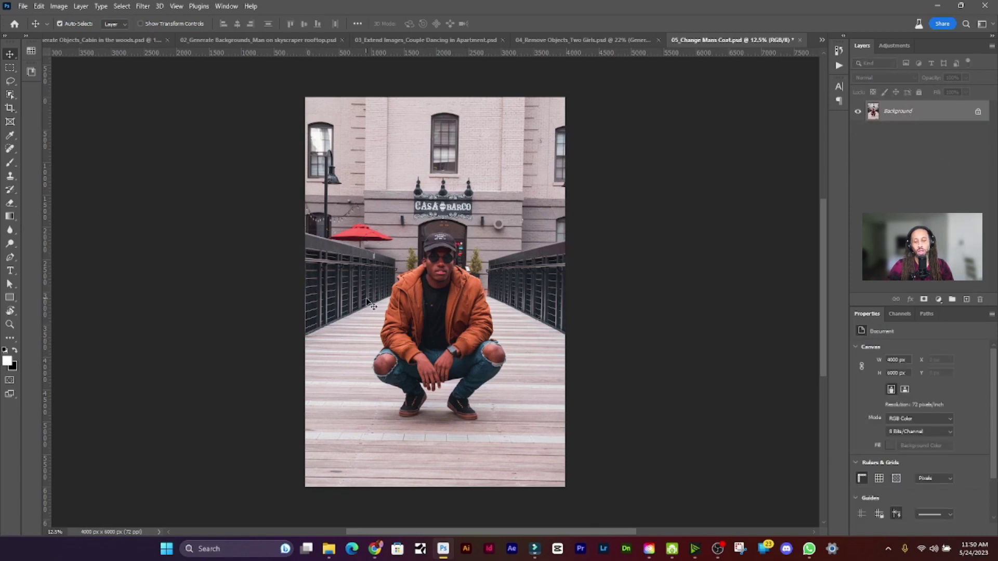
# Select the man with Select > Subject, check it in Quick Mask, and invert the selection.
pyautogui.click(130, 9)
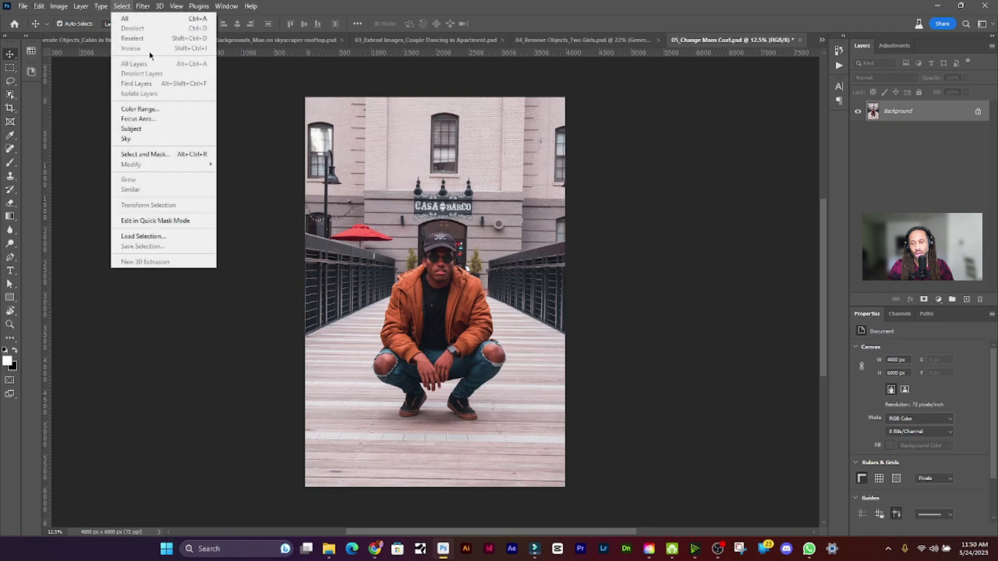
pyautogui.click(159, 129)
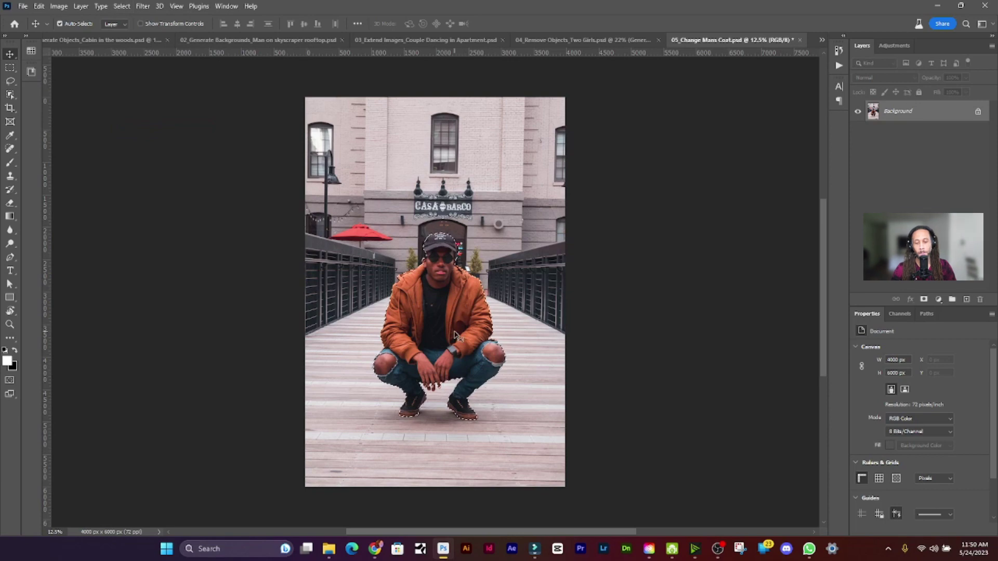
pyautogui.press('q')
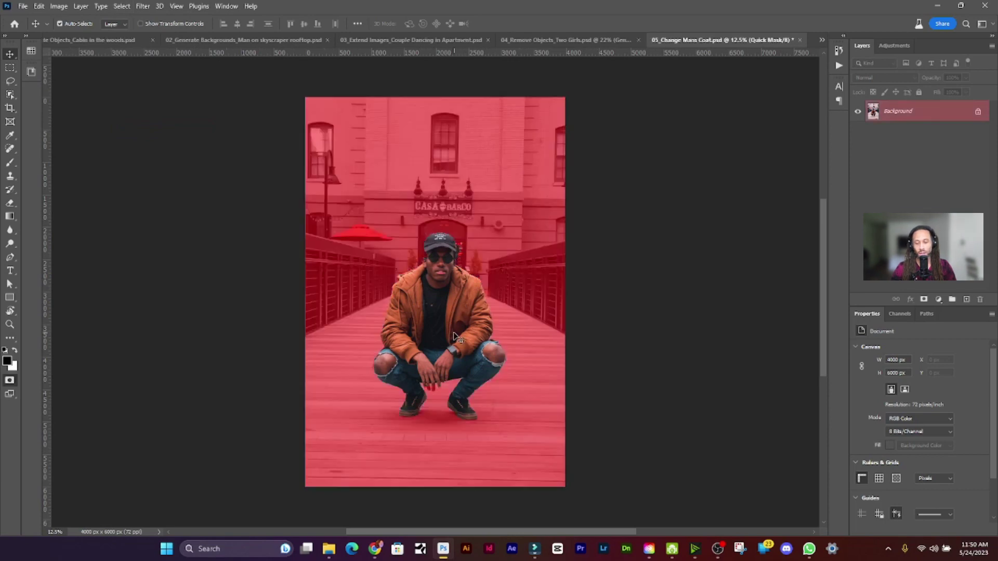
pyautogui.press('q')
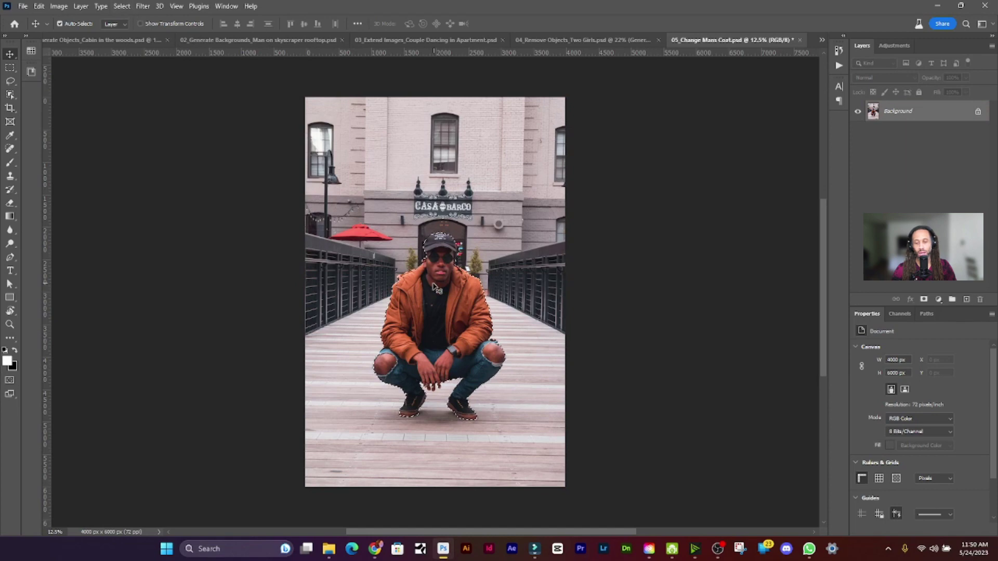
pyautogui.click(123, 6)
pyautogui.click(150, 48)
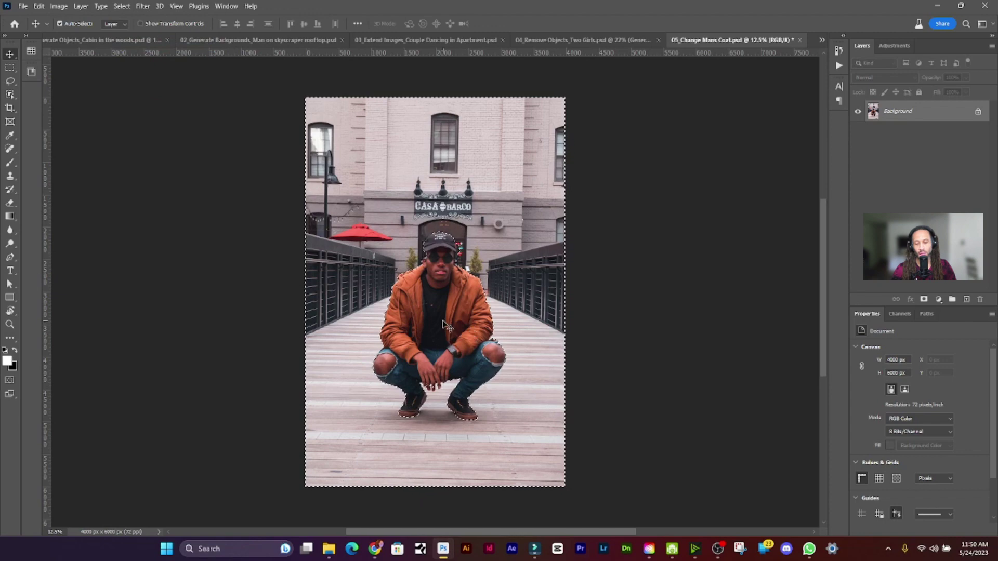
# With the Rectangular Marquee, bring up Generative Fill for the inverted selection.
pyautogui.click(11, 68)
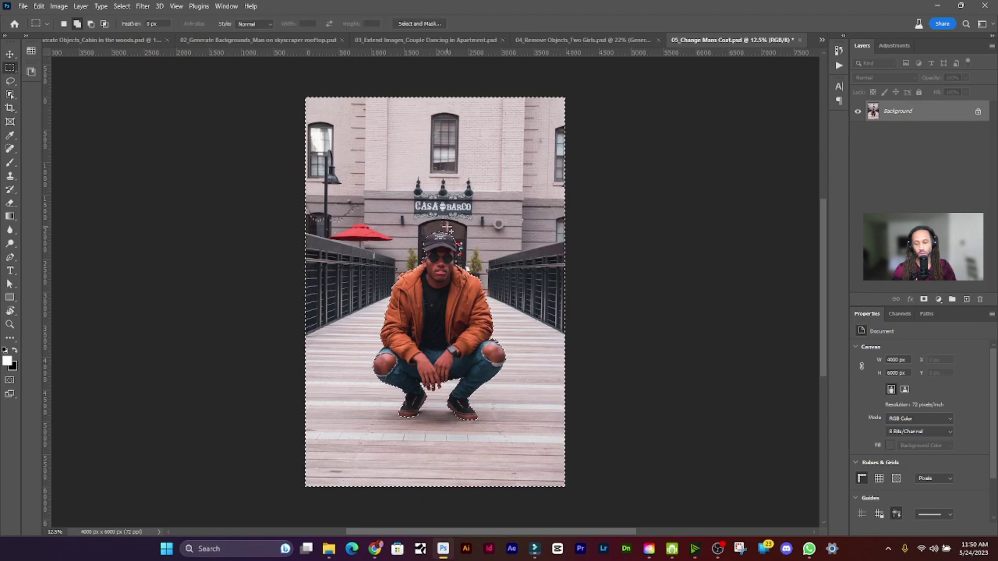
pyautogui.rightClick(447, 227)
pyautogui.click(478, 381)
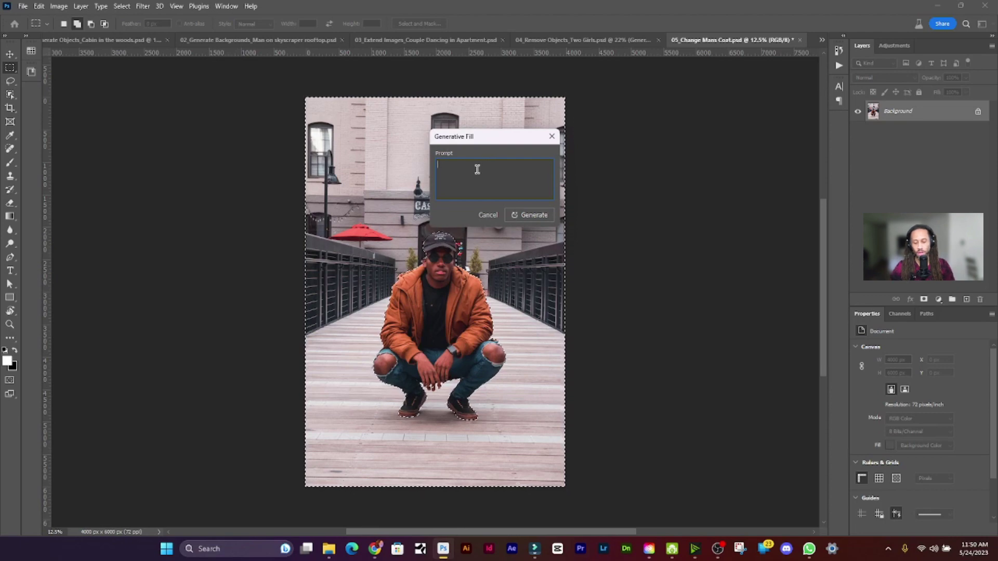
# Generate a 'grafitti alley' background around the man and keep the second variation.
pyautogui.write('gr')
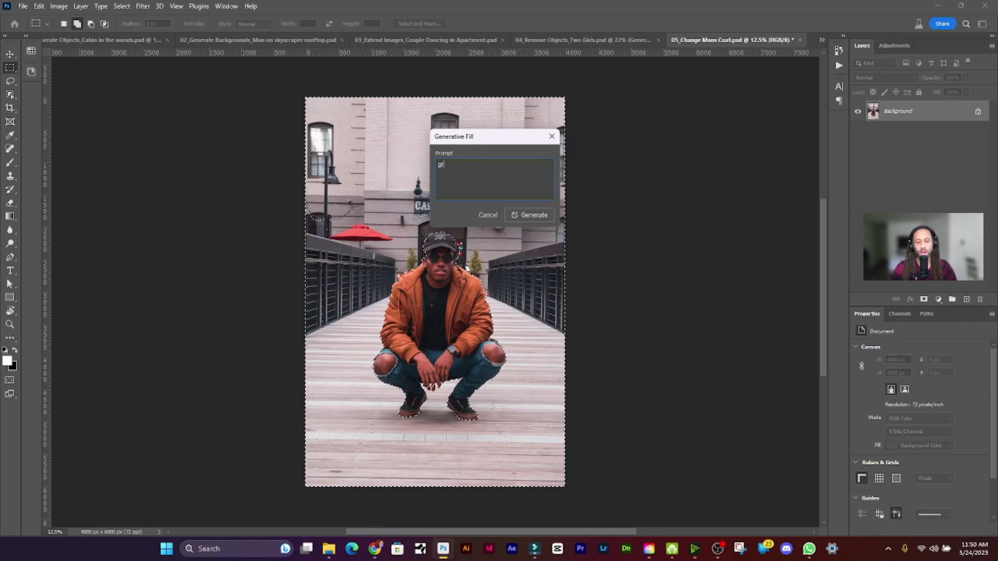
pyautogui.write('afitti al')
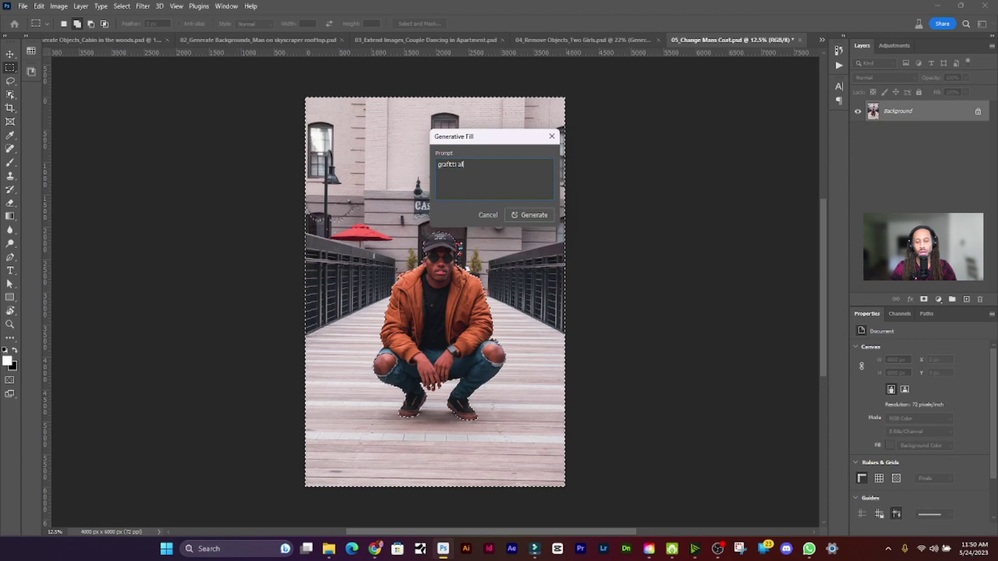
pyautogui.write('ley')
pyautogui.click(524, 213)
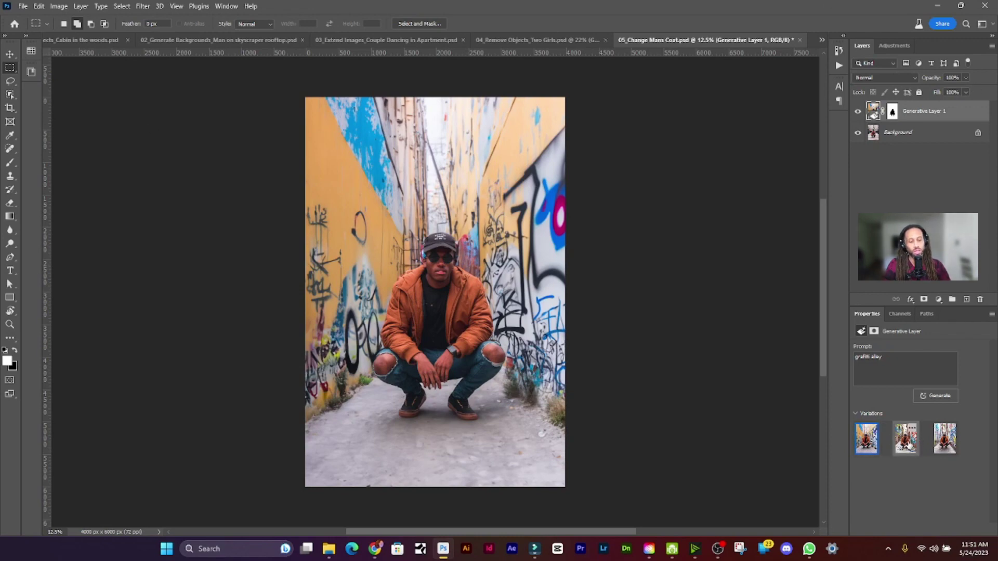
pyautogui.click(905, 442)
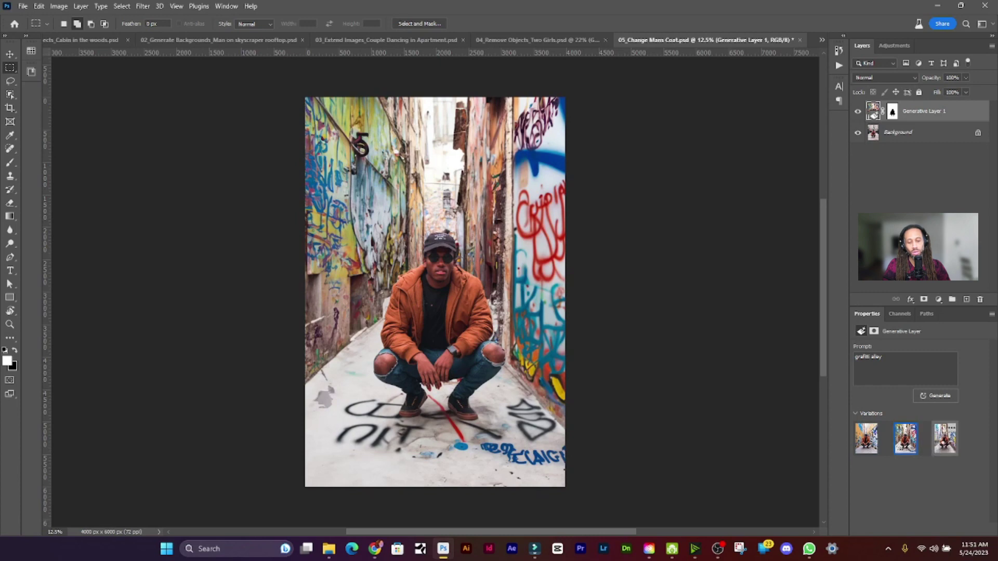
pyautogui.click(945, 439)
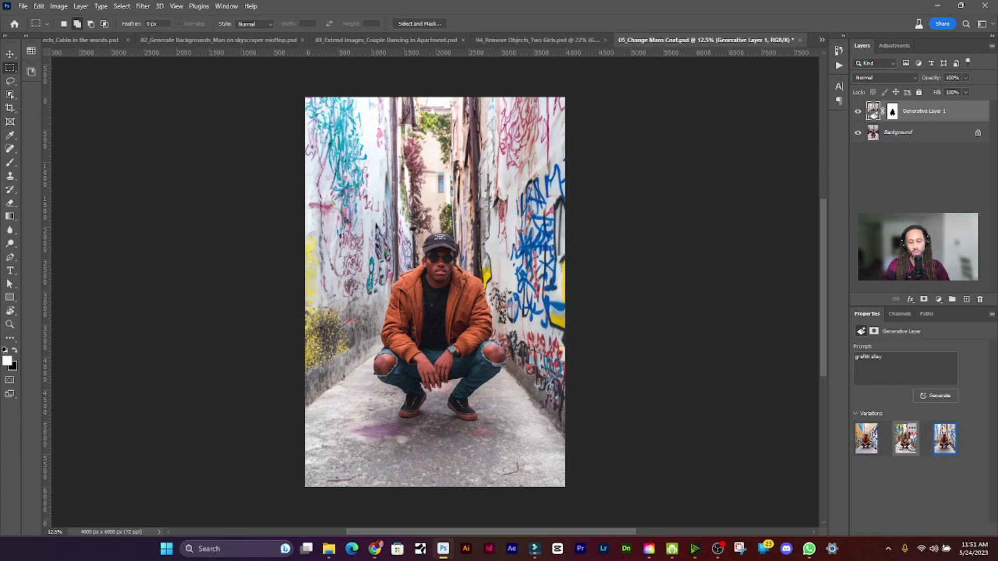
pyautogui.click(905, 440)
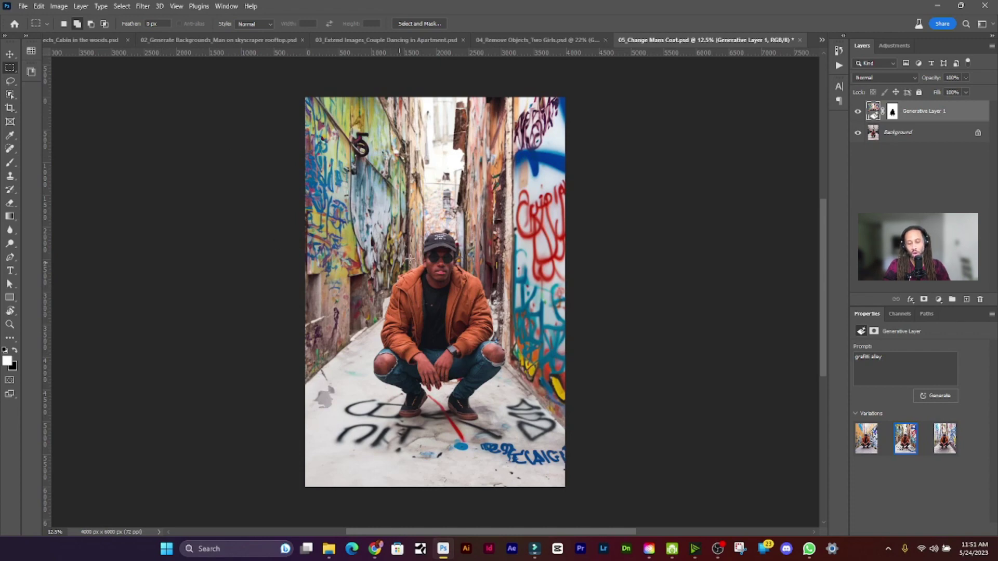
pyautogui.click(123, 7)
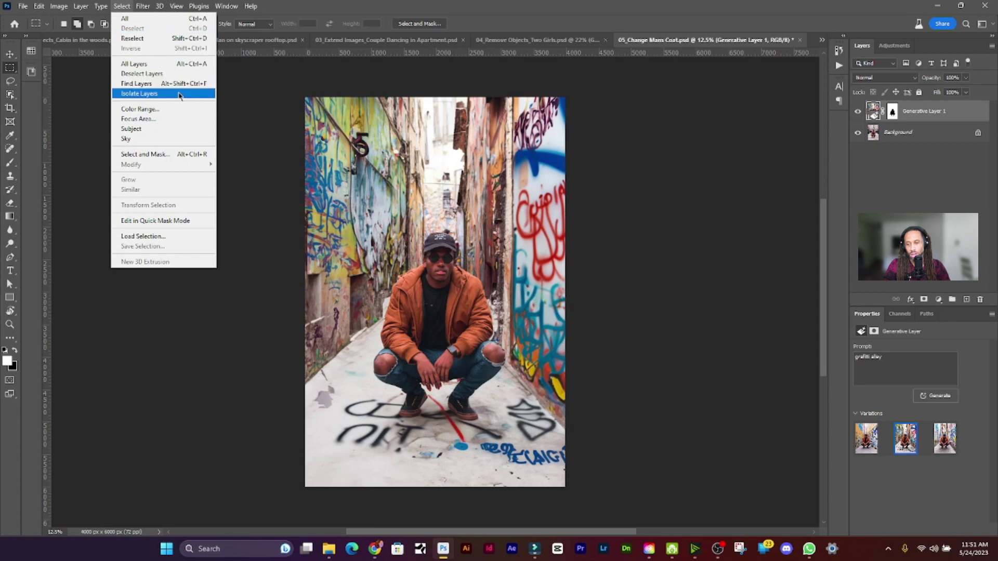
# Use Load Selection with Channel set to Coat to outline the orange coat.
pyautogui.click(174, 237)
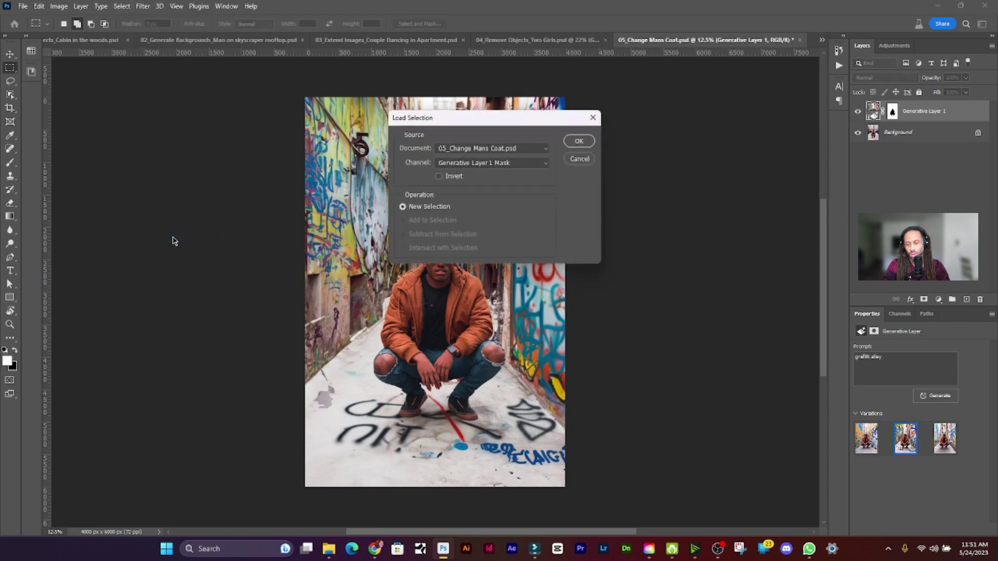
pyautogui.click(471, 165)
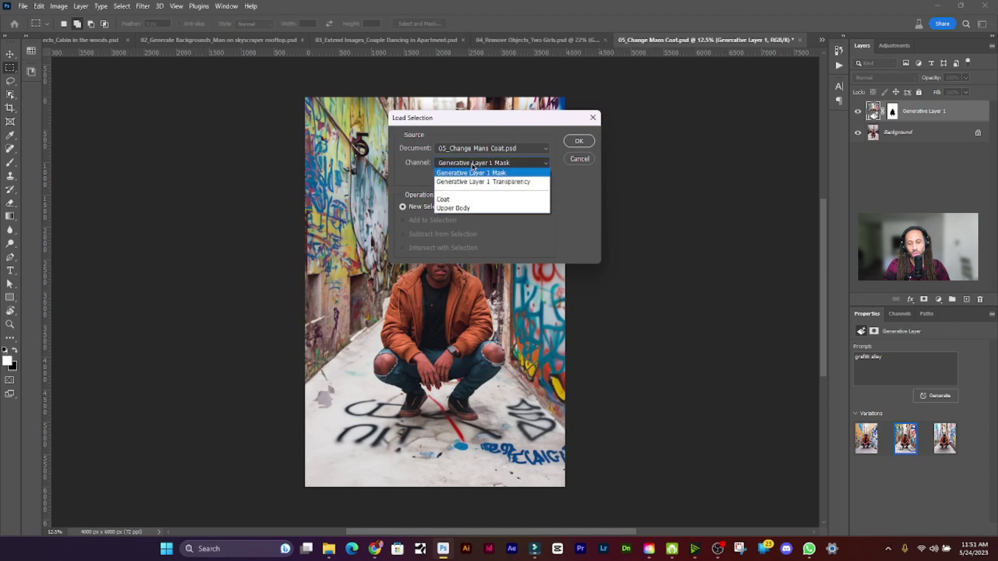
pyautogui.click(468, 200)
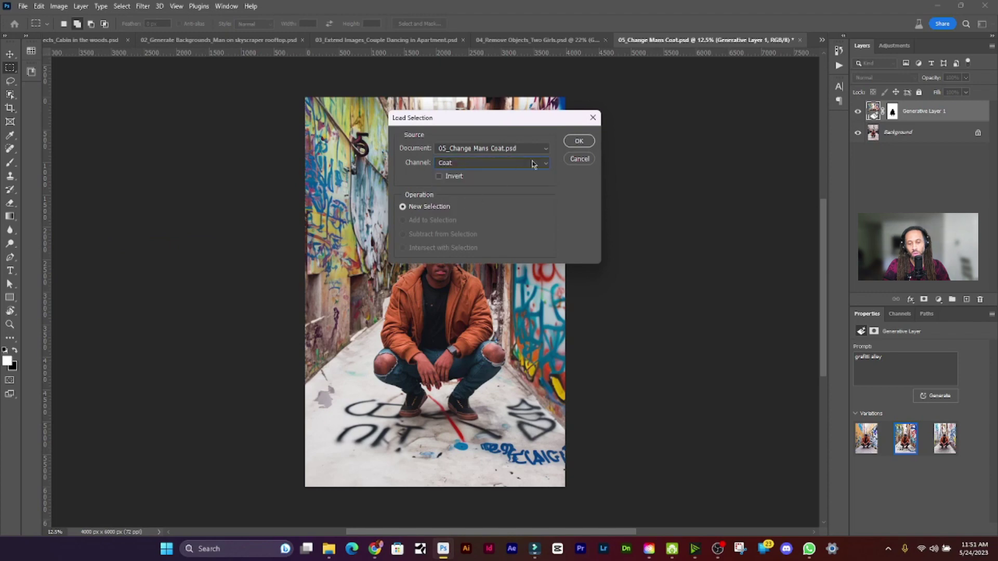
pyautogui.click(579, 141)
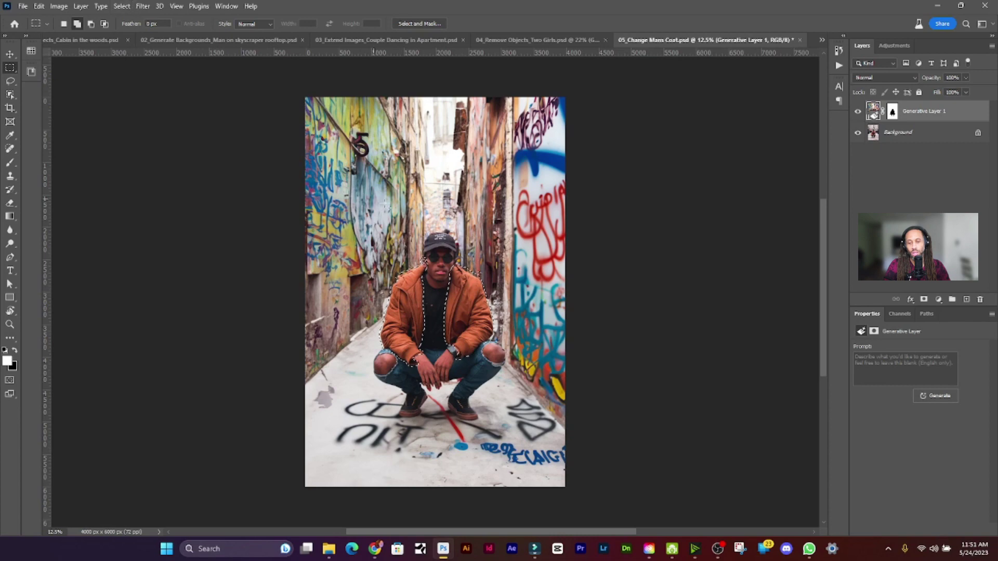
# Generative Fill the coat selection with 'black hoodie' and keep the third variation.
pyautogui.rightClick(406, 291)
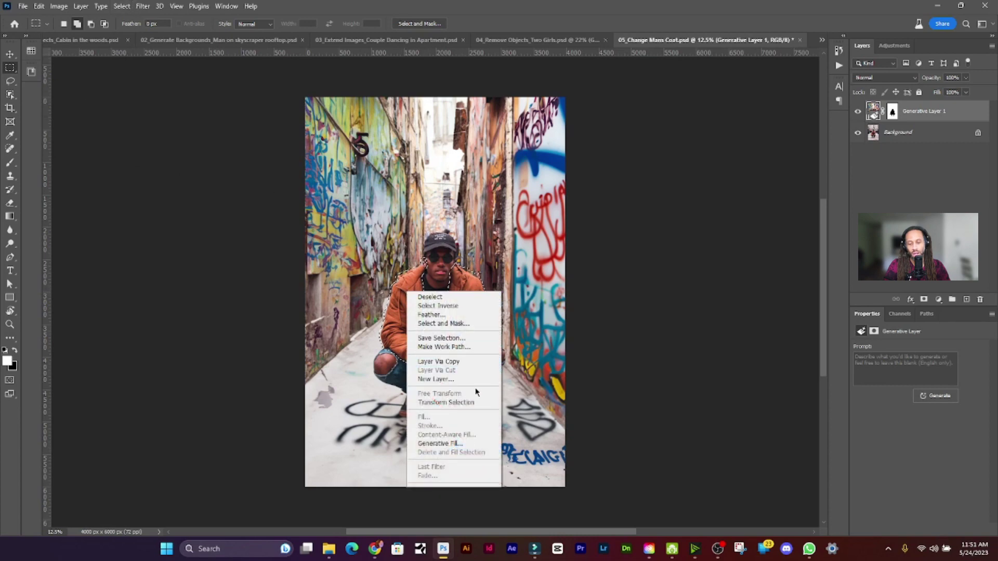
pyautogui.click(450, 443)
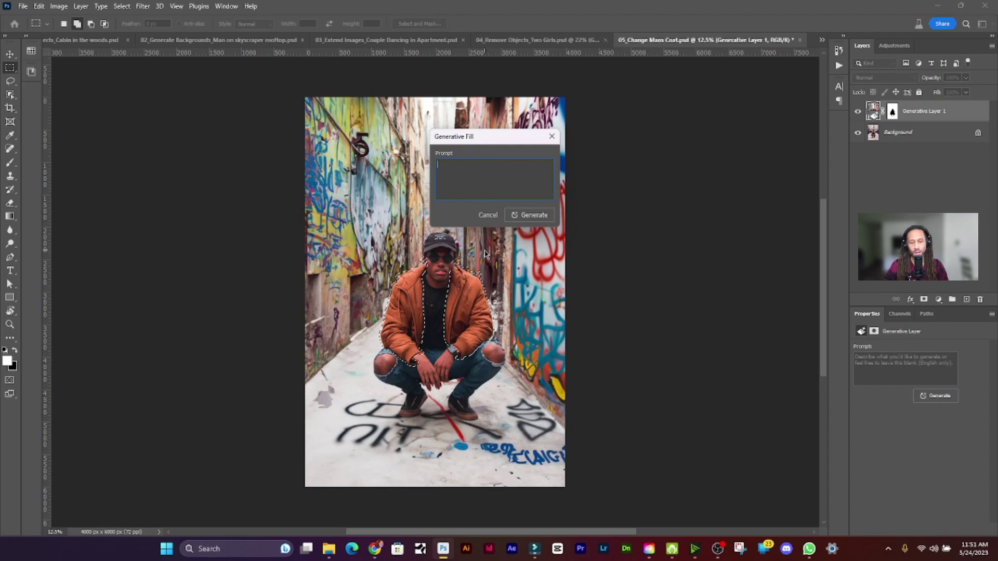
pyautogui.write('black hoodie')
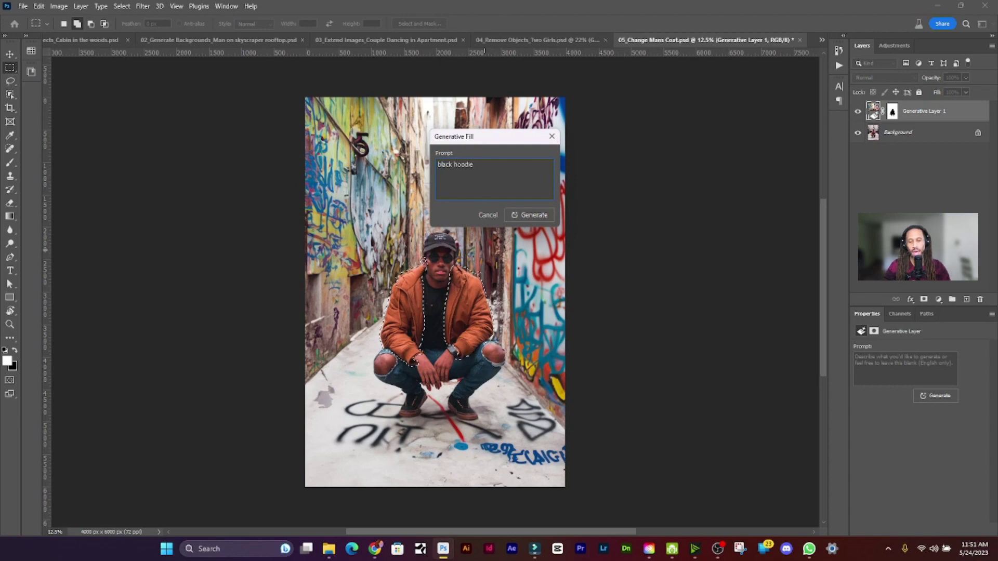
pyautogui.click(530, 214)
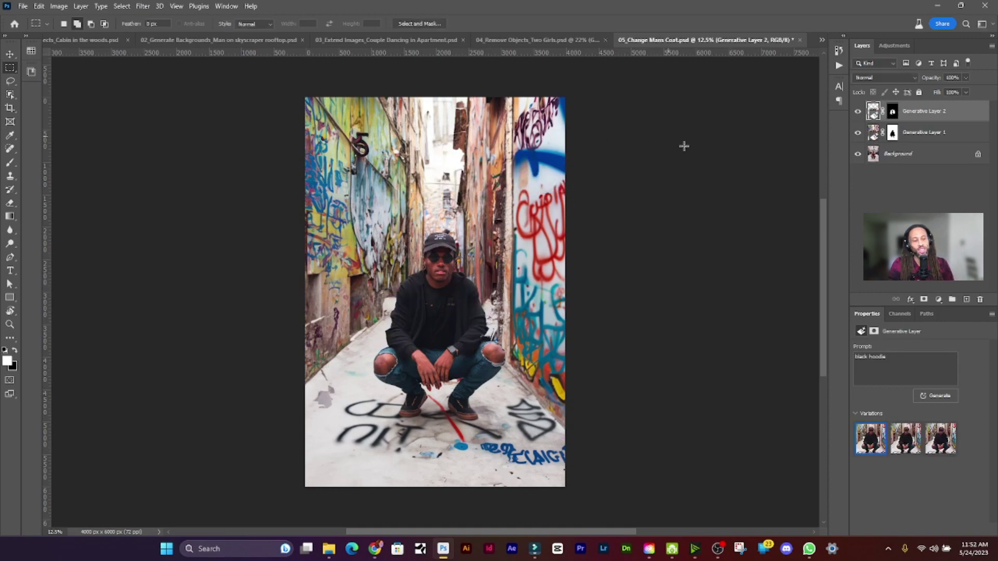
pyautogui.moveTo(908, 443)
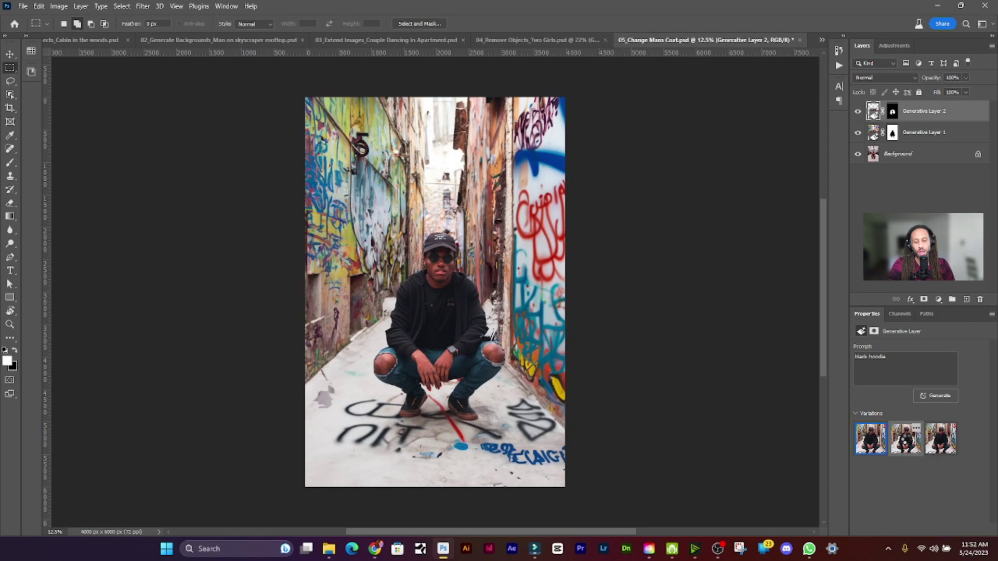
pyautogui.click(907, 442)
pyautogui.click(936, 450)
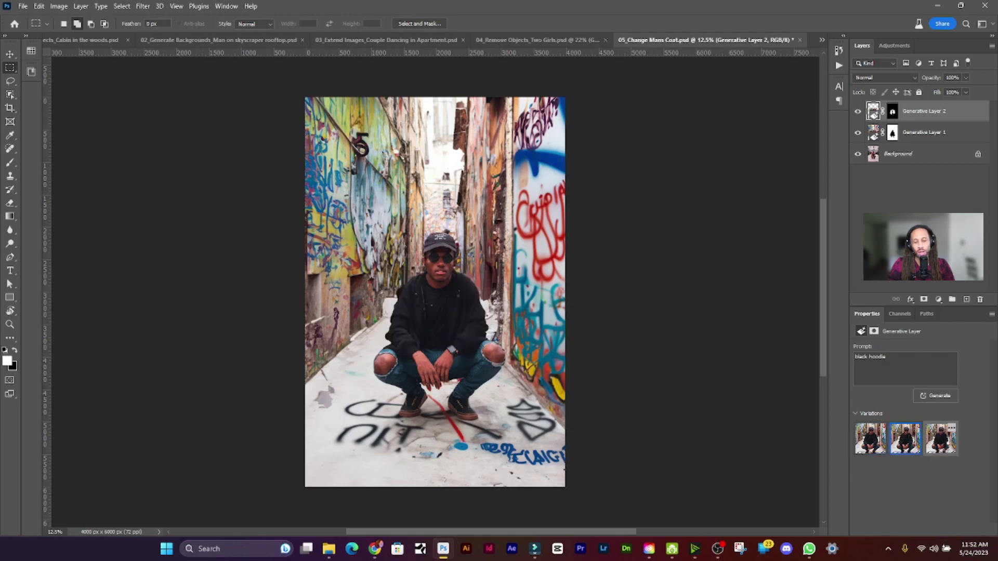